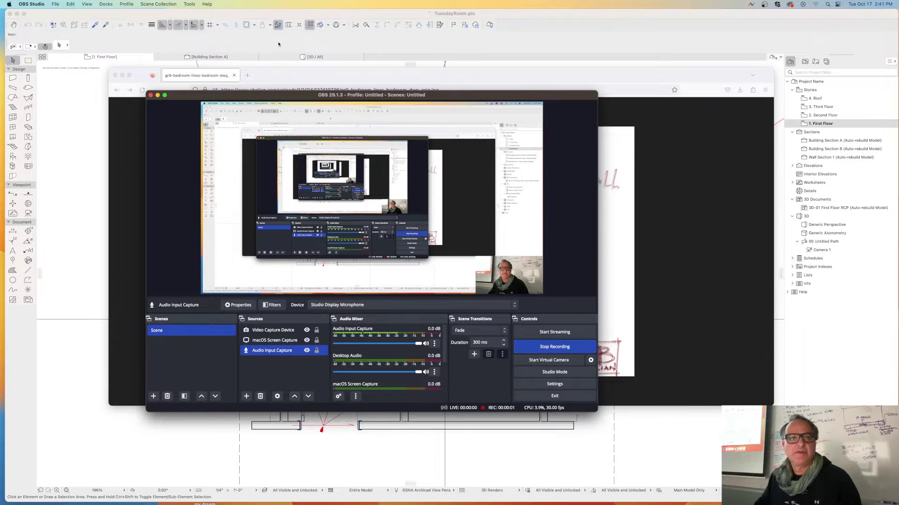
Enlarge the Firefox window showing the dream bedroom sketch, then minimize it to reveal Archicad.
{"action": "left_click", "coordinate": [157, 95]}
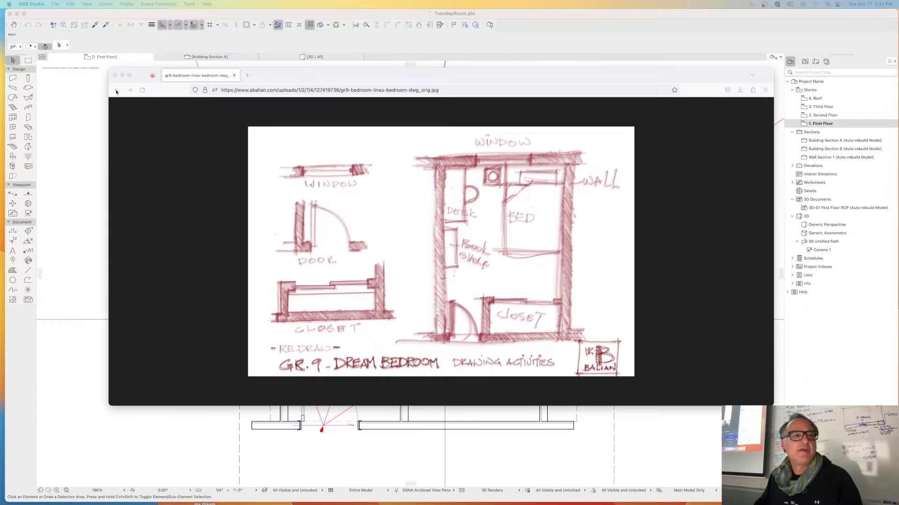
{"action": "left_click_drag", "start_coordinate": [412, 84], "coordinate": [397, 49]}
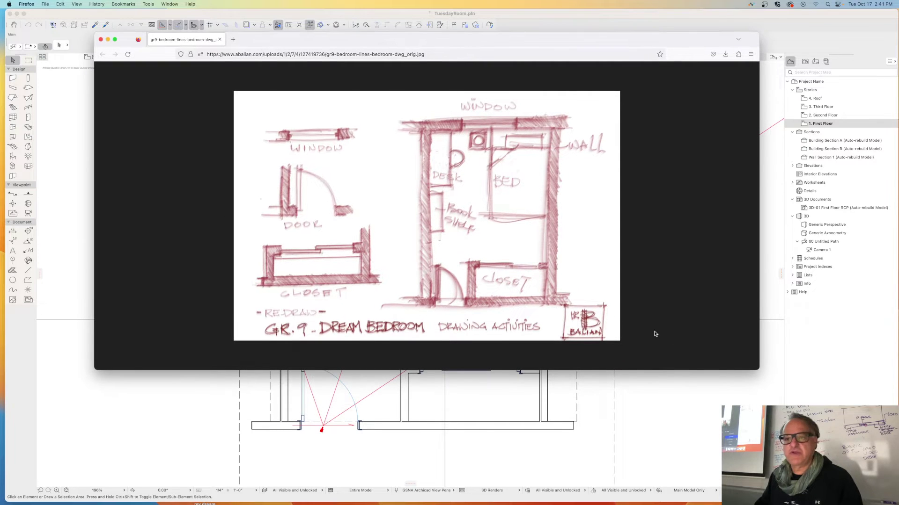
{"action": "left_click_drag", "start_coordinate": [757, 370], "coordinate": [836, 472]}
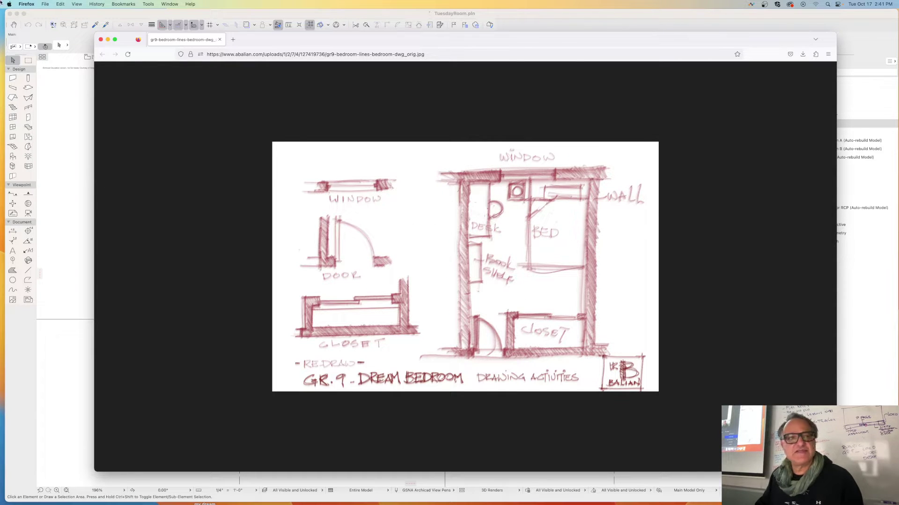
{"action": "left_click", "coordinate": [107, 39]}
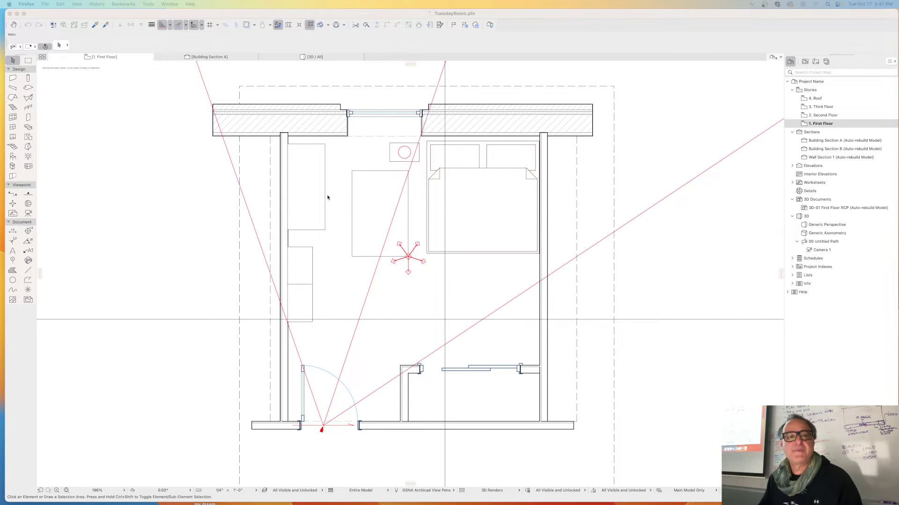
Bring Archicad forward and zoom out to see the whole bedroom plan.
{"action": "left_click", "coordinate": [480, 123]}
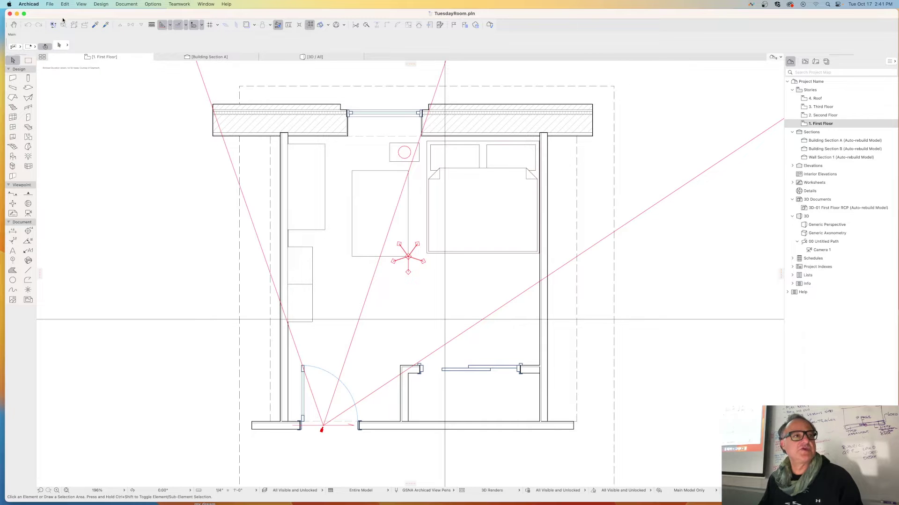
{"action": "left_click_drag", "start_coordinate": [65, 17], "coordinate": [60, 17]}
{"action": "scroll", "coordinate": [413, 250], "scroll_direction": "down", "scroll_amount": 10}
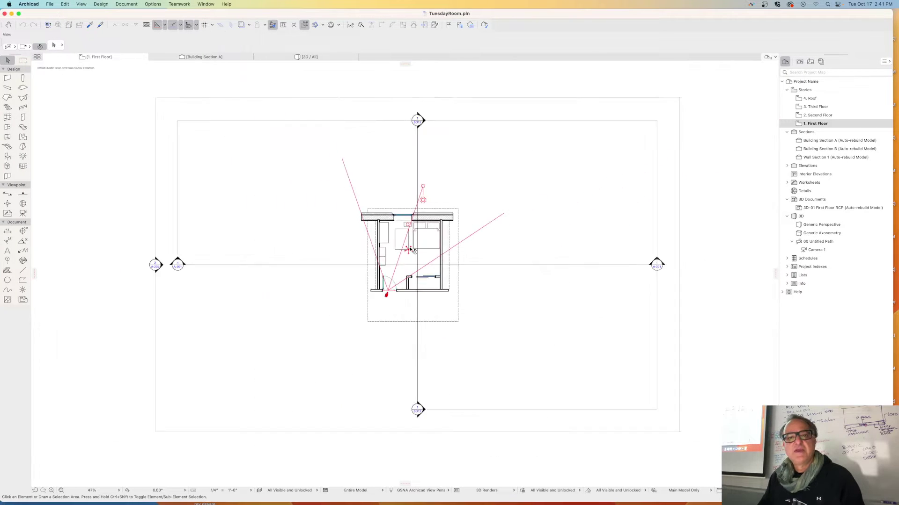
{"action": "scroll", "coordinate": [413, 251], "scroll_direction": "down", "scroll_amount": 2}
{"action": "scroll", "coordinate": [402, 251], "scroll_direction": "up", "scroll_amount": 12}
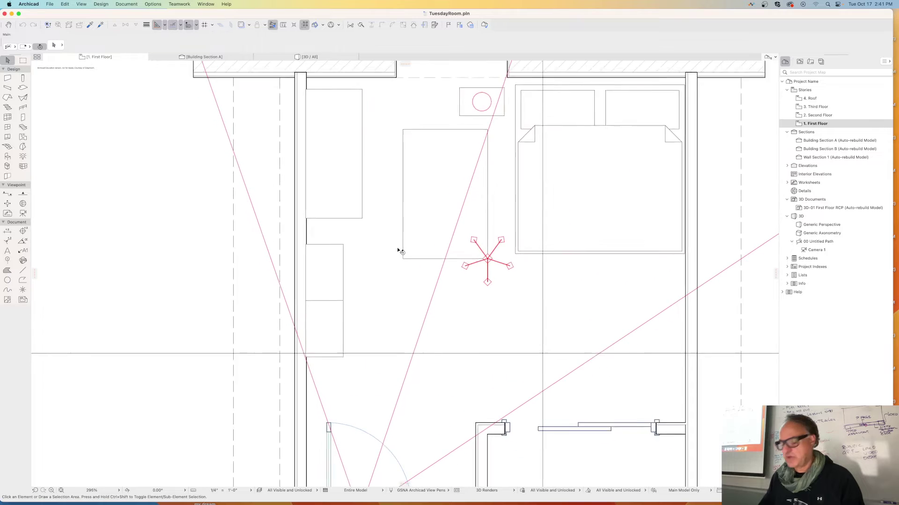
{"action": "scroll", "coordinate": [379, 245], "scroll_direction": "up", "scroll_amount": 2}
{"action": "scroll", "coordinate": [379, 245], "scroll_direction": "down", "scroll_amount": 3}
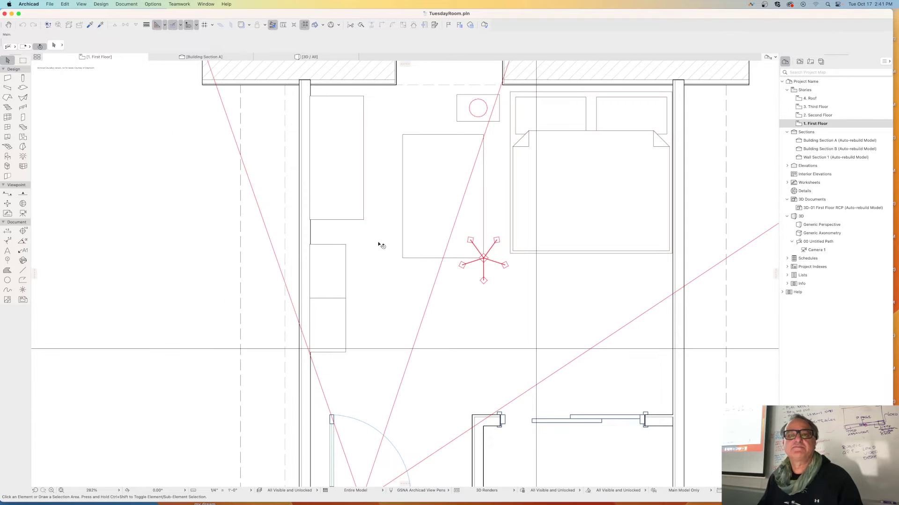
{"action": "scroll", "coordinate": [378, 243], "scroll_direction": "down", "scroll_amount": 3}
Select in turn the top and right walls, double bed, desk, bookshelf and entrance door.
{"action": "left_click", "coordinate": [295, 133]}
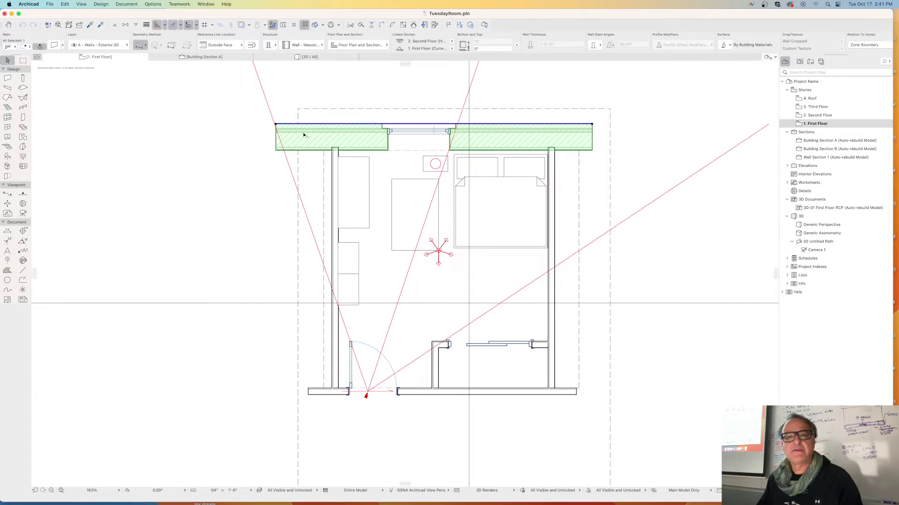
{"action": "left_click", "coordinate": [553, 181]}
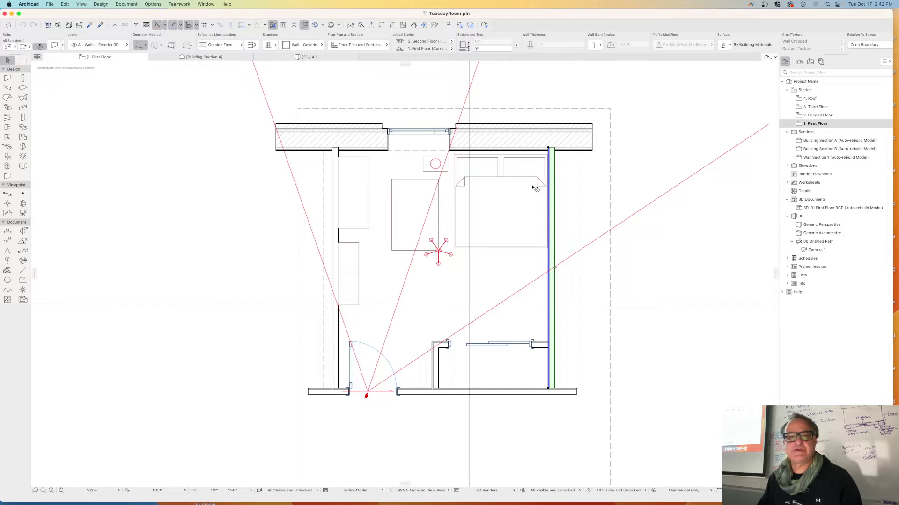
{"action": "left_click", "coordinate": [496, 174]}
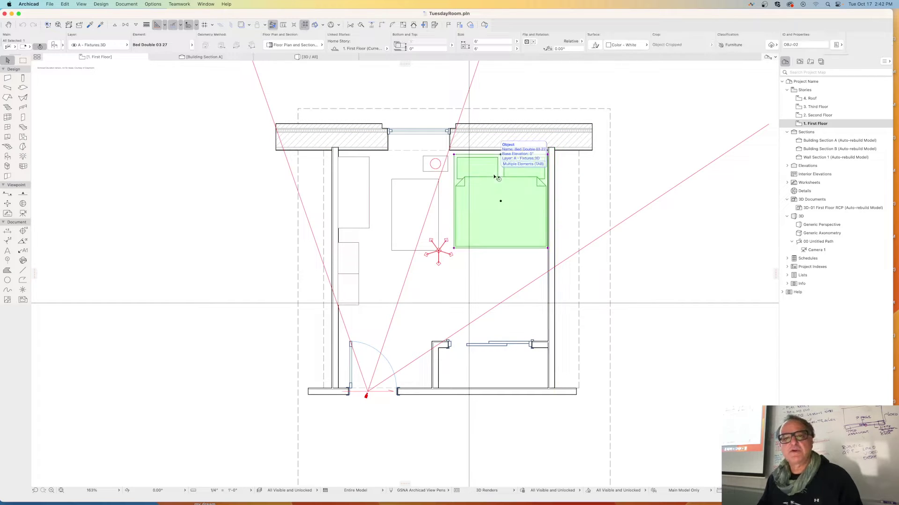
{"action": "left_click", "coordinate": [356, 222]}
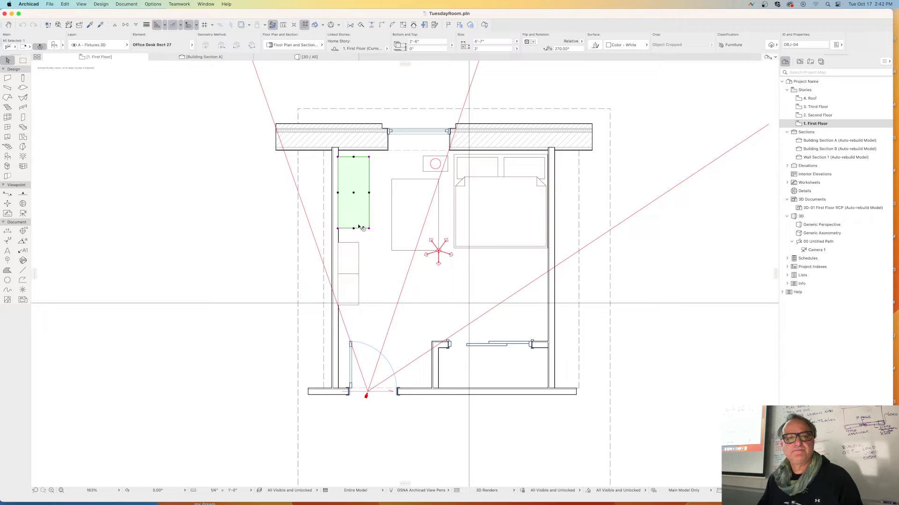
{"action": "left_click", "coordinate": [355, 265]}
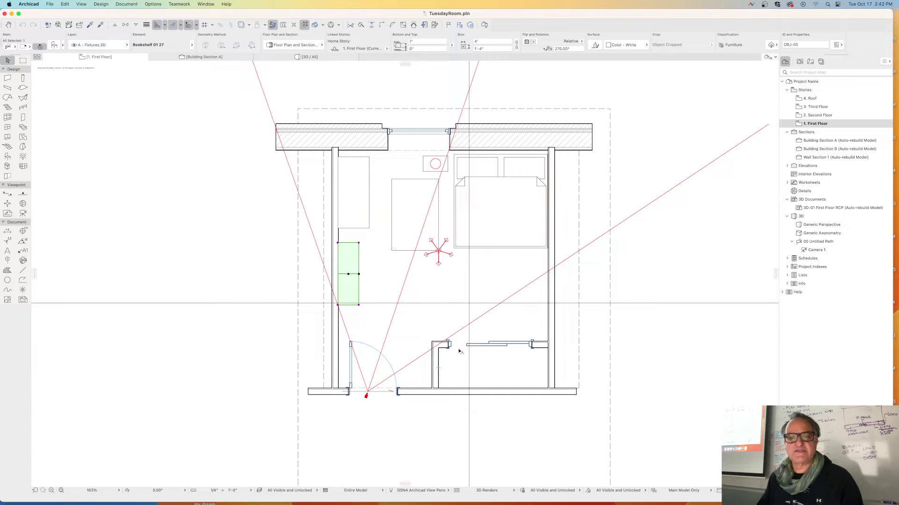
{"action": "left_click", "coordinate": [351, 345]}
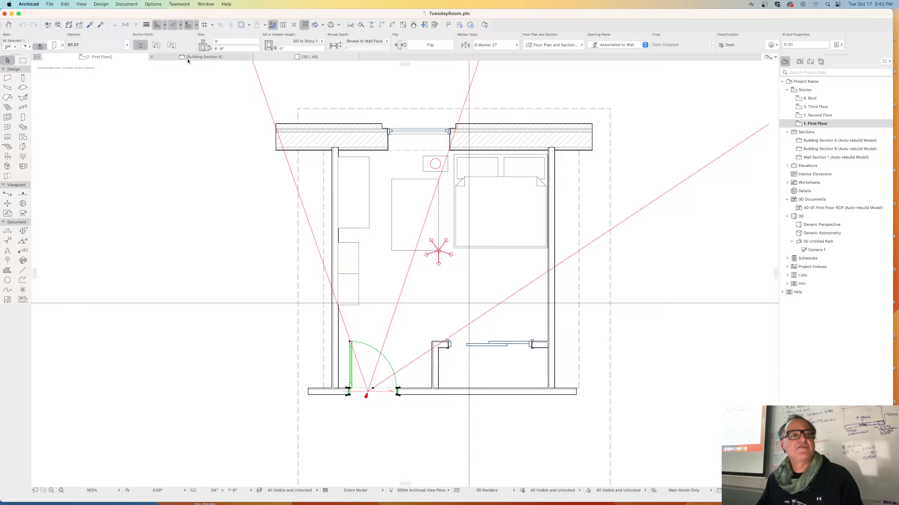
Show the bedroom in the Generic Perspective 3D view, select its door, and open the File menu.
{"action": "double_click", "coordinate": [823, 225]}
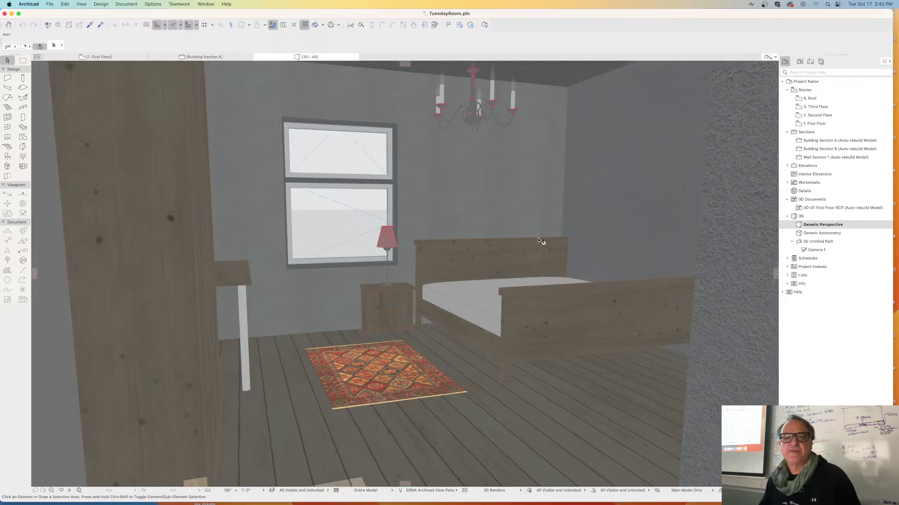
{"action": "scroll", "coordinate": [542, 241], "scroll_direction": "down", "scroll_amount": 2}
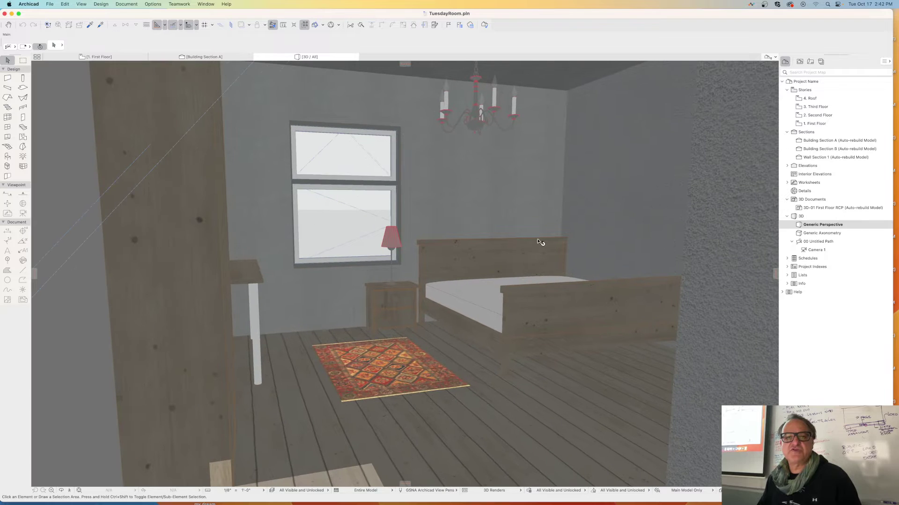
{"action": "left_click", "coordinate": [582, 82]}
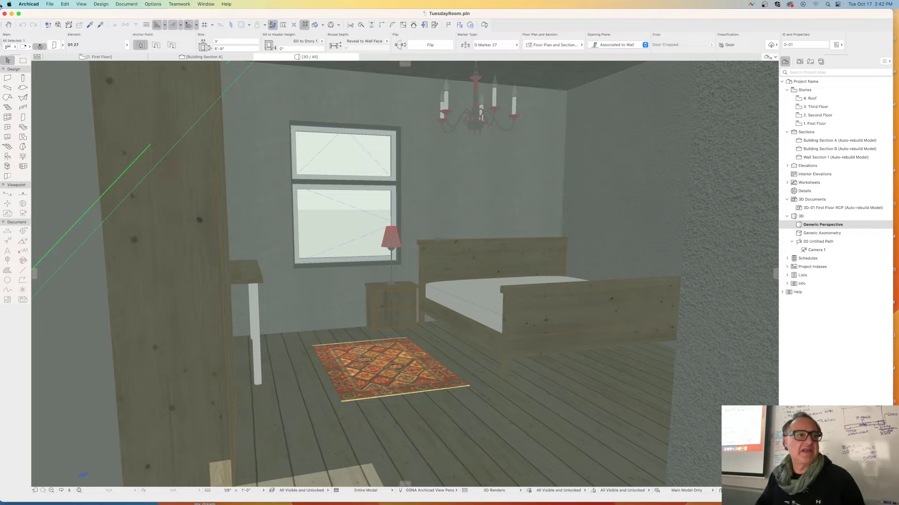
{"action": "left_click", "coordinate": [50, 4]}
Create a new project from the AC27 Template.tpl template.
{"action": "mouse_move", "coordinate": [70, 14]}
{"action": "left_click", "coordinate": [159, 15]}
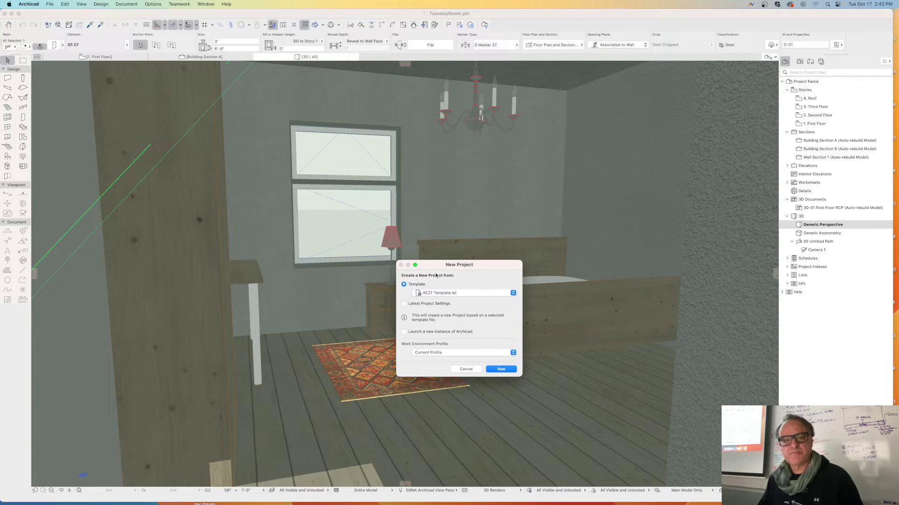
{"action": "left_click", "coordinate": [494, 370]}
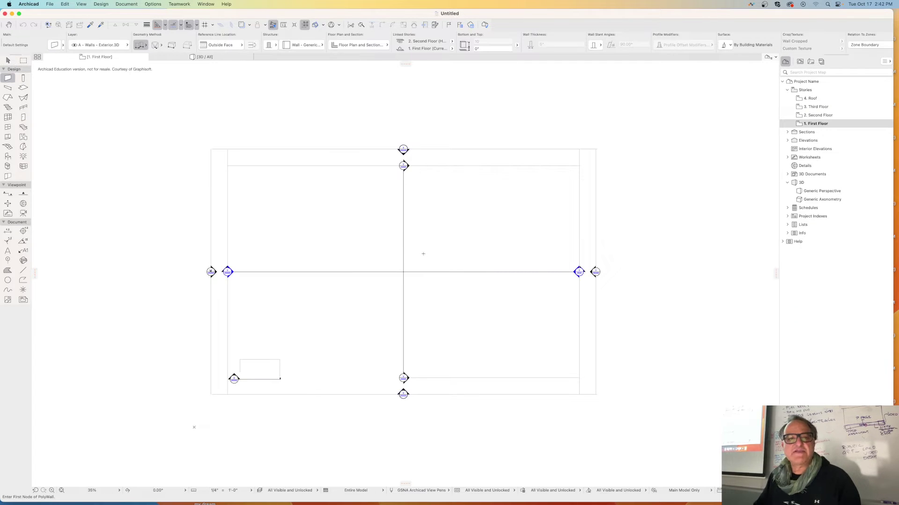
Start and cancel a wall on the empty plan, then return to the Arrow tool.
{"action": "scroll", "coordinate": [423, 253], "scroll_direction": "up", "scroll_amount": 4}
{"action": "scroll", "coordinate": [426, 255], "scroll_direction": "down", "scroll_amount": 4}
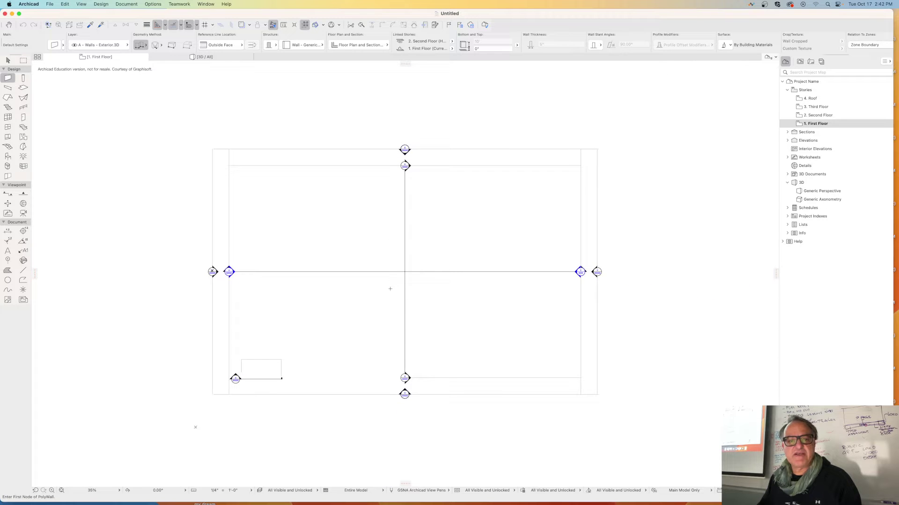
{"action": "left_click", "coordinate": [384, 243]}
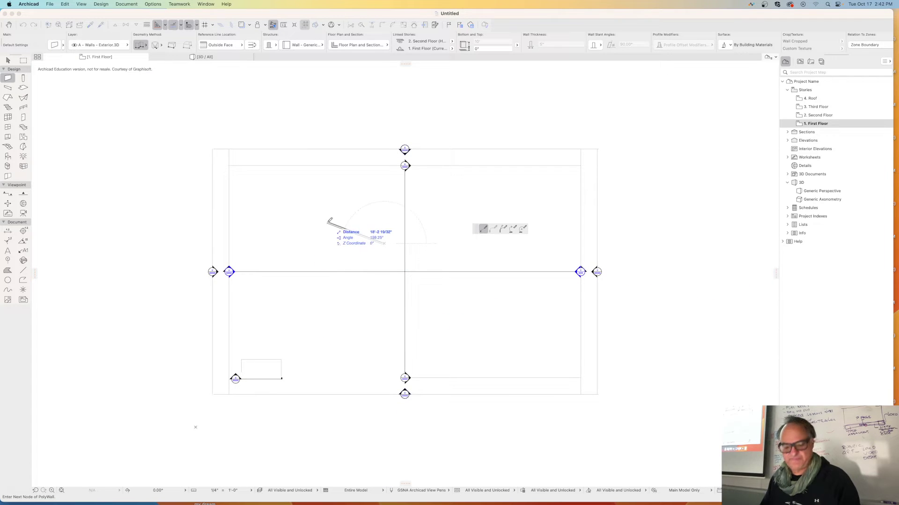
{"action": "key", "text": "Escape"}
{"action": "left_click", "coordinate": [7, 60]}
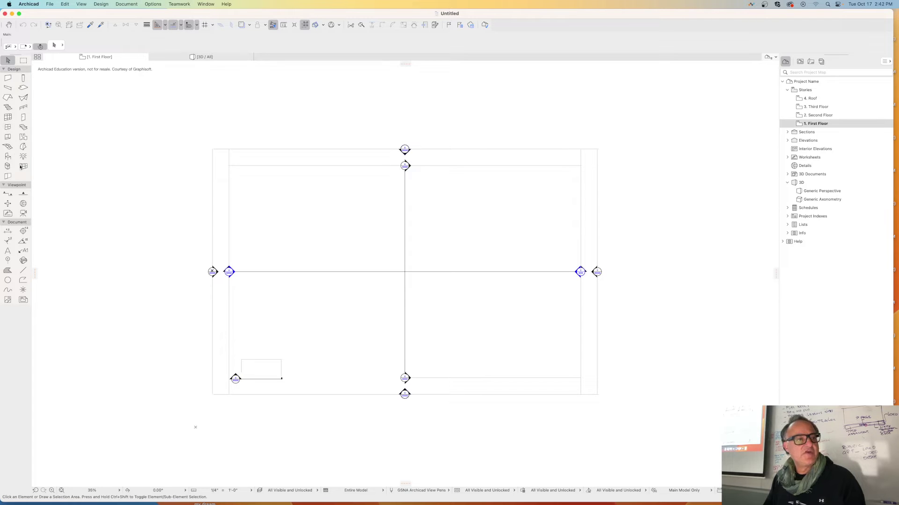
Load the Floor - Generic 8" favorite into the Slab tool settings.
{"action": "left_click", "coordinate": [23, 89]}
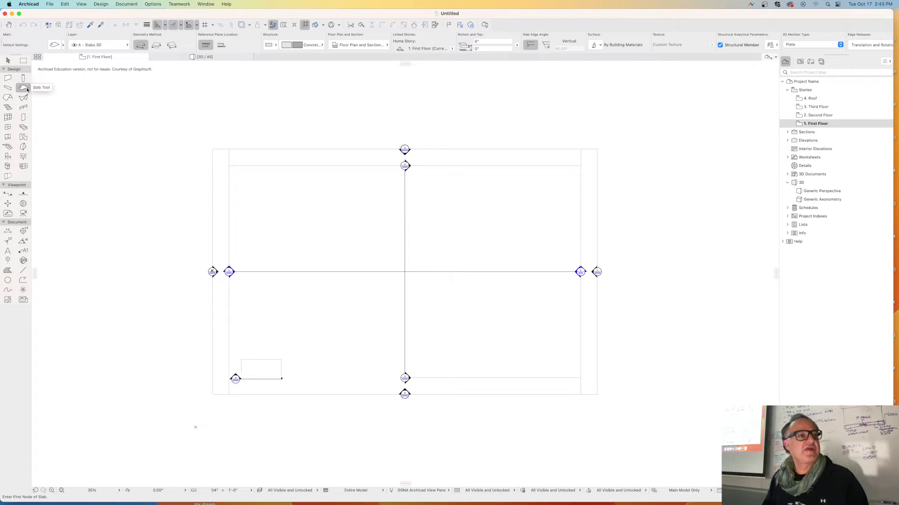
{"action": "left_click", "coordinate": [29, 89]}
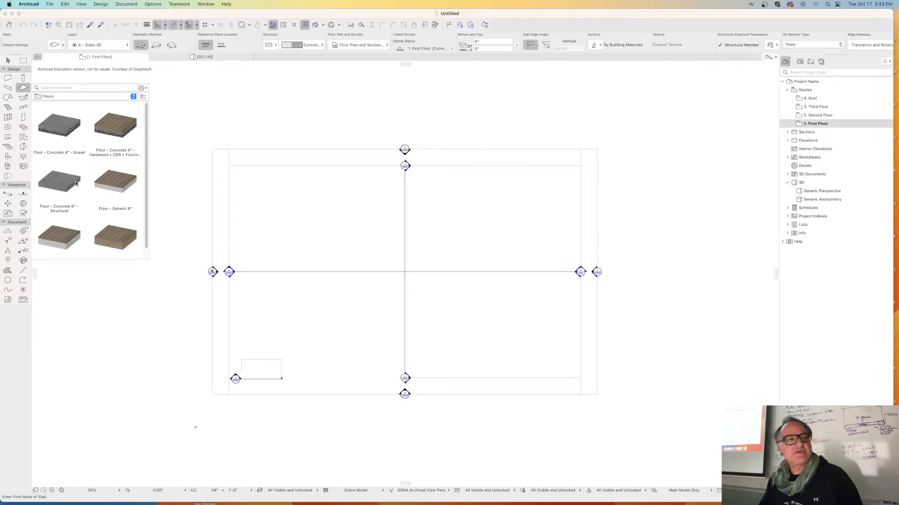
{"action": "left_click", "coordinate": [113, 187]}
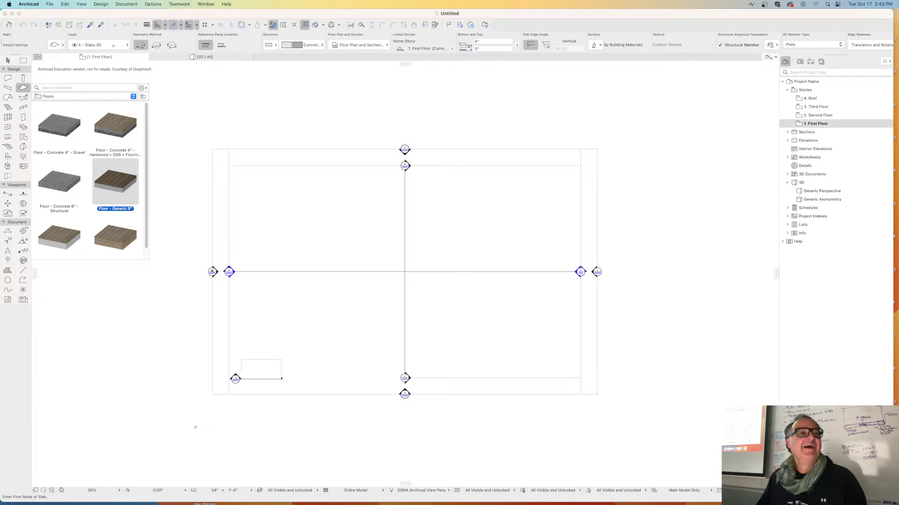
{"action": "key", "text": "Escape"}
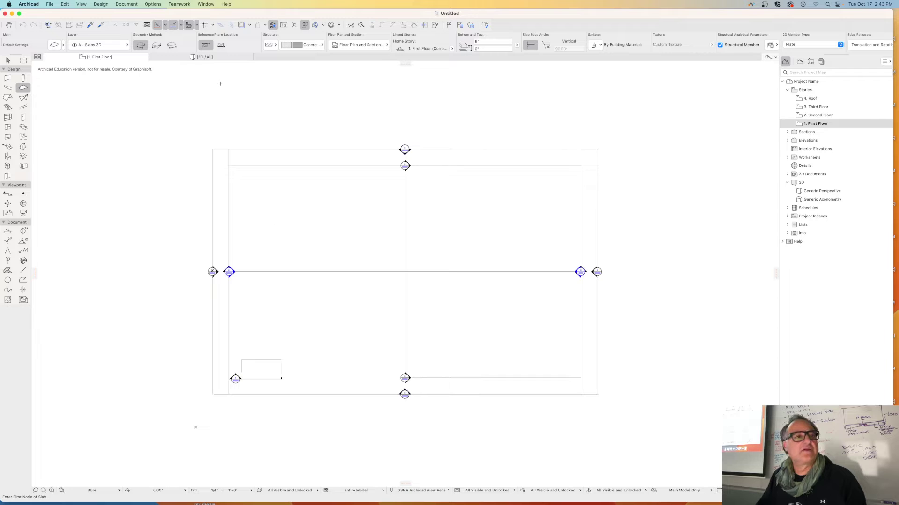
Draw a rectangular floor slab near the centre of the plan.
{"action": "left_click", "coordinate": [156, 45]}
{"action": "left_click", "coordinate": [359, 231]}
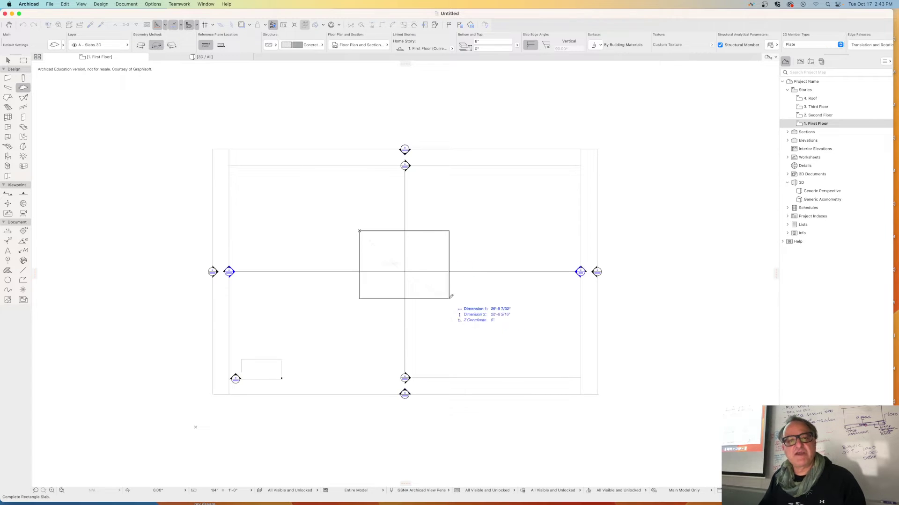
{"action": "left_click", "coordinate": [455, 314]}
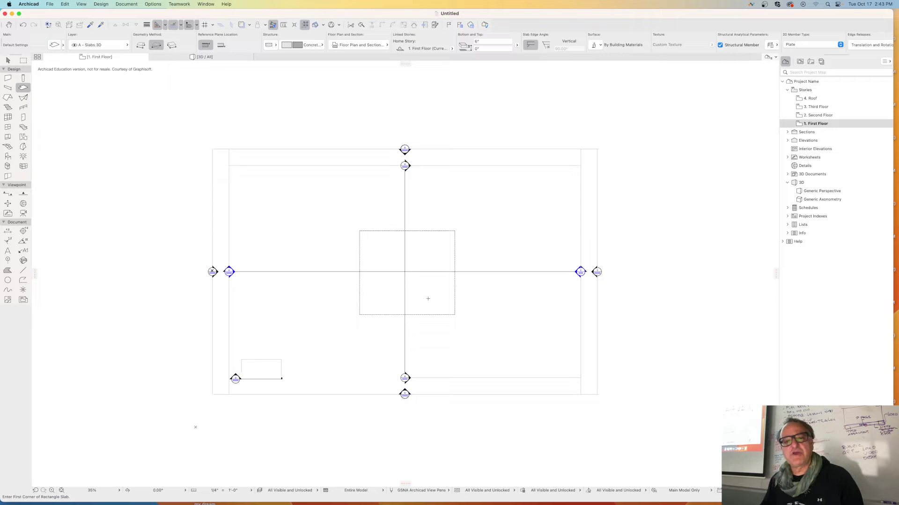
Inspect the new slab in 3D, then return to the First Floor plan.
{"action": "left_click", "coordinate": [222, 59]}
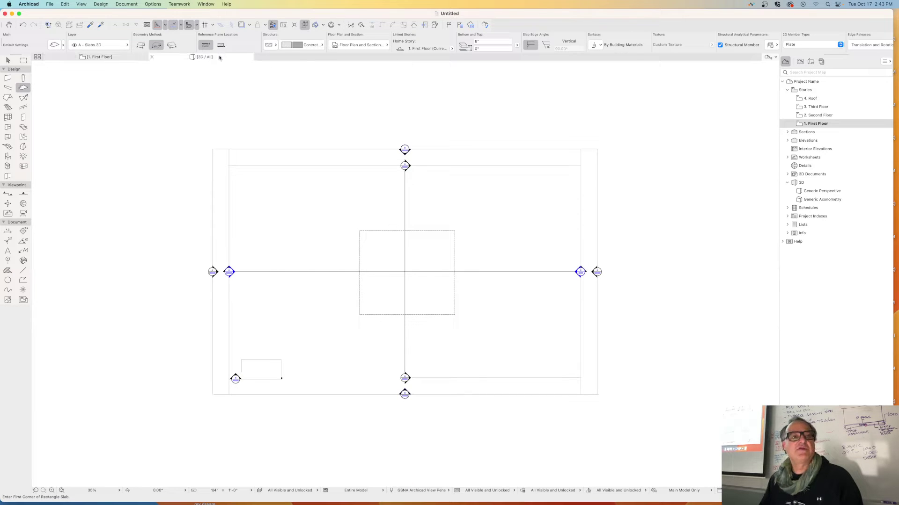
{"action": "middle_click_drag", "start_coordinate": [417, 269], "coordinate": [419, 221], "text": "shift"}
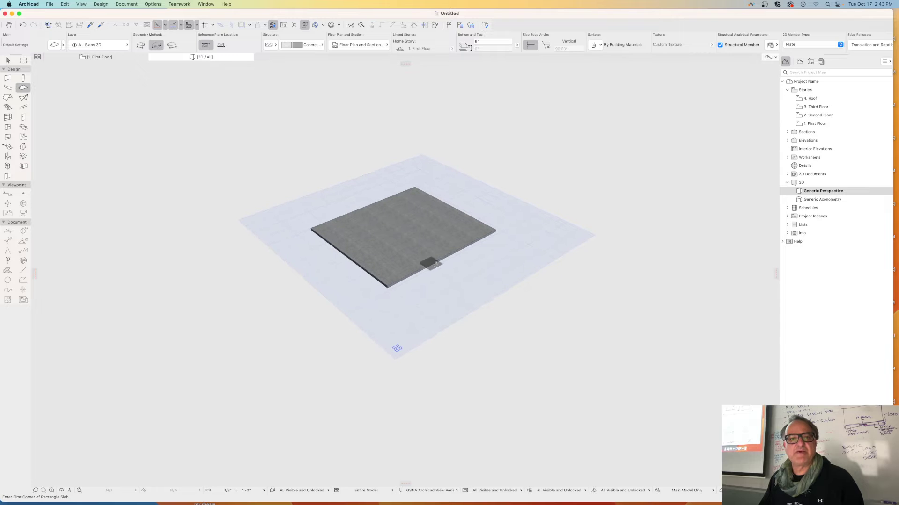
{"action": "scroll", "coordinate": [398, 223], "scroll_direction": "up", "scroll_amount": 5}
{"action": "scroll", "coordinate": [397, 222], "scroll_direction": "up", "scroll_amount": 2}
{"action": "scroll", "coordinate": [400, 224], "scroll_direction": "down", "scroll_amount": 5}
{"action": "left_click", "coordinate": [101, 59]}
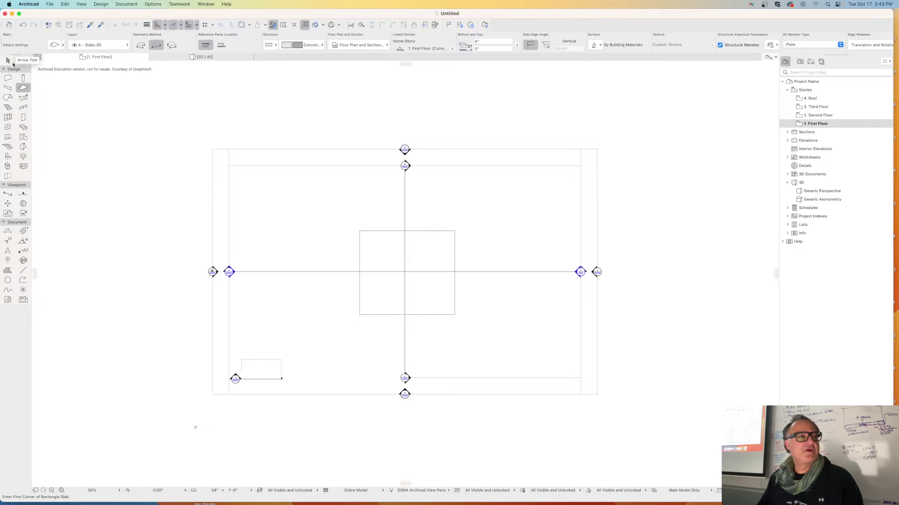
Select the floor slab and change its building material to Wood - Flooring.
{"action": "key", "text": "Escape"}
{"action": "left_click", "coordinate": [363, 232]}
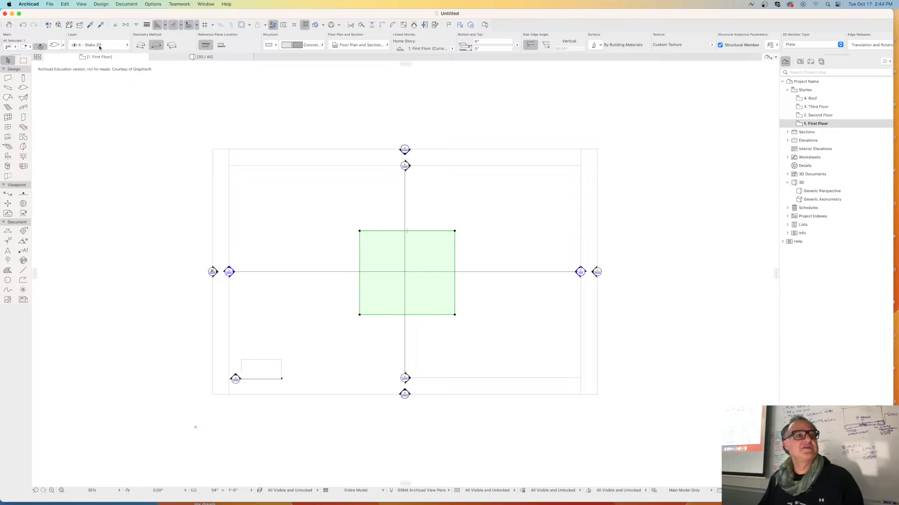
{"action": "left_click", "coordinate": [117, 46]}
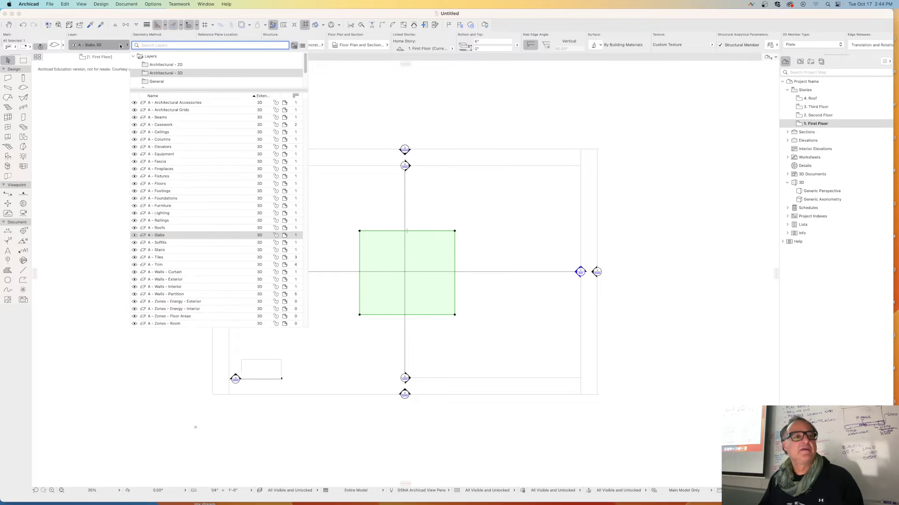
{"action": "left_click", "coordinate": [121, 46]}
{"action": "left_click", "coordinate": [55, 46]}
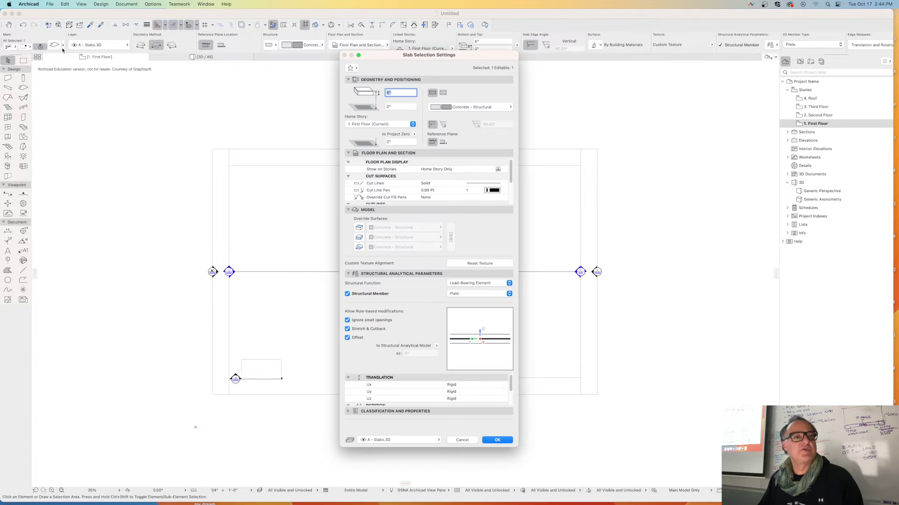
{"action": "left_click", "coordinate": [489, 108]}
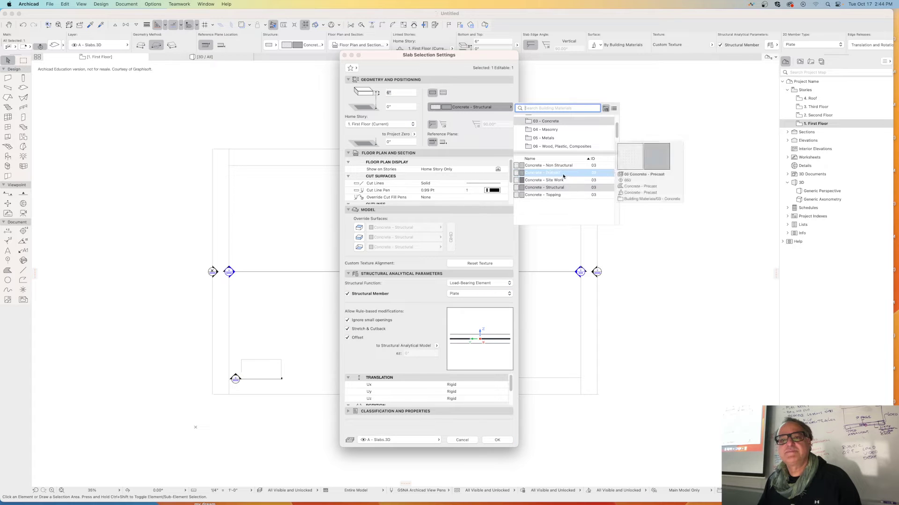
{"action": "left_click", "coordinate": [549, 147]}
{"action": "left_click", "coordinate": [548, 176]}
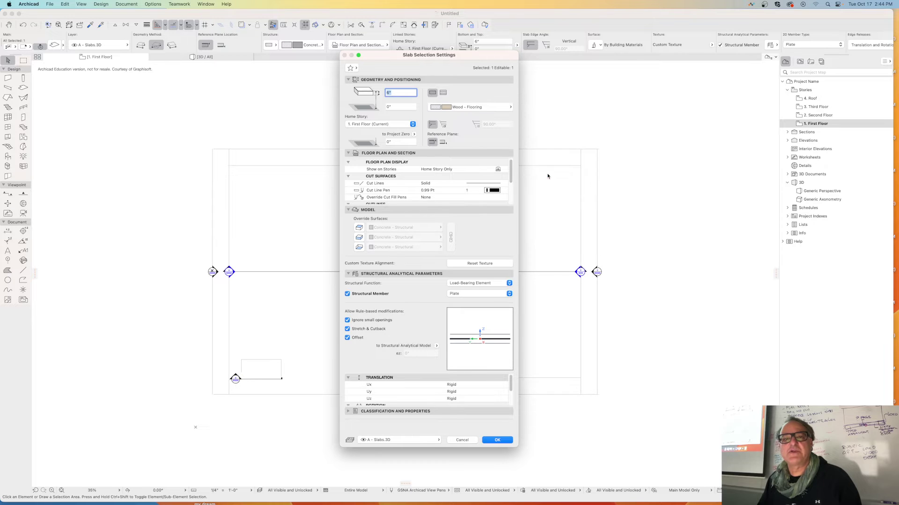
{"action": "left_click", "coordinate": [487, 442]}
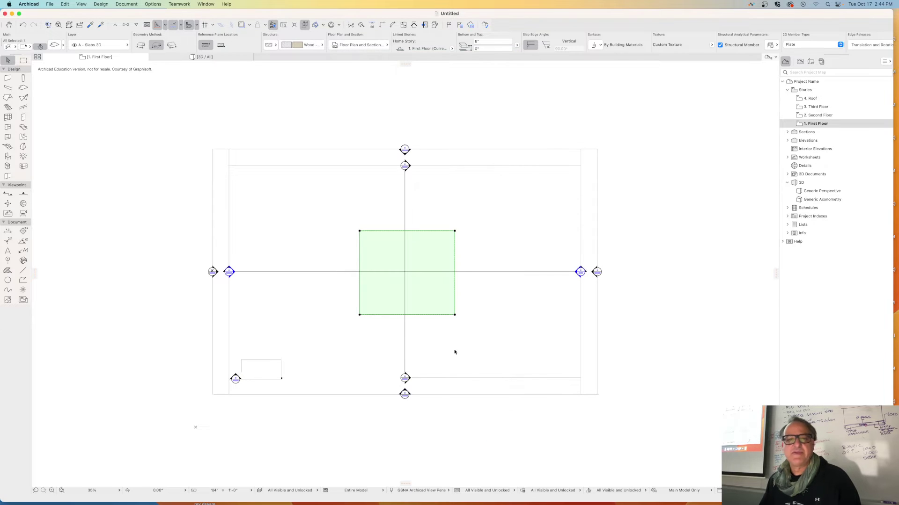
{"action": "left_click", "coordinate": [321, 236]}
{"action": "scroll", "coordinate": [388, 248], "scroll_direction": "up", "scroll_amount": 3}
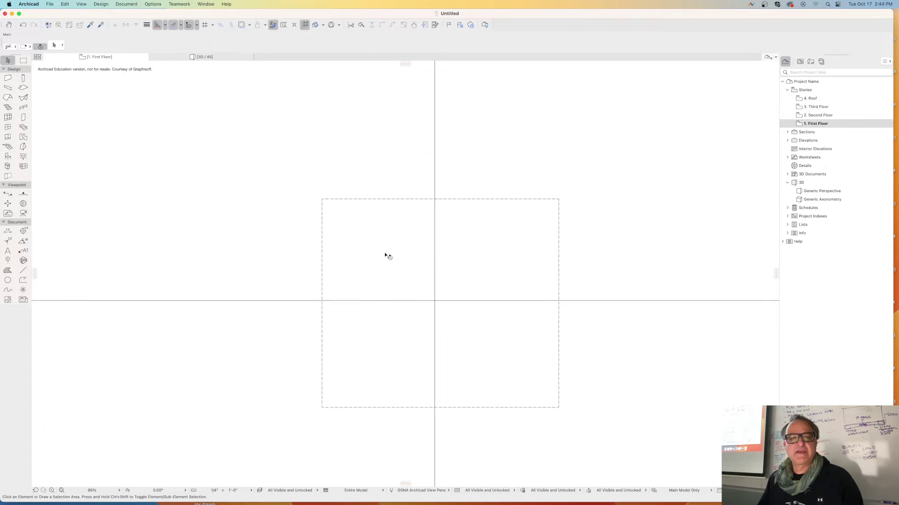
{"action": "scroll", "coordinate": [390, 248], "scroll_direction": "left", "scroll_amount": 3}
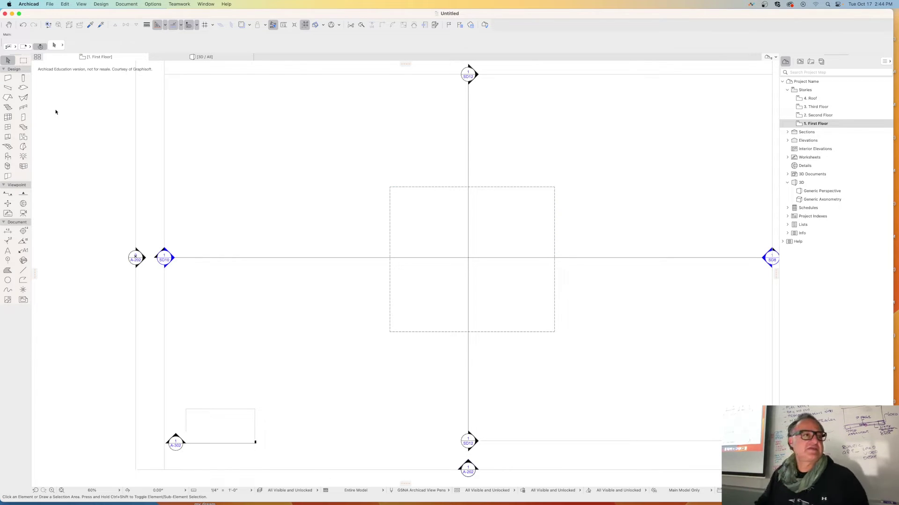
Activate the Wall tool with the Straight geometry method.
{"action": "left_click", "coordinate": [9, 79]}
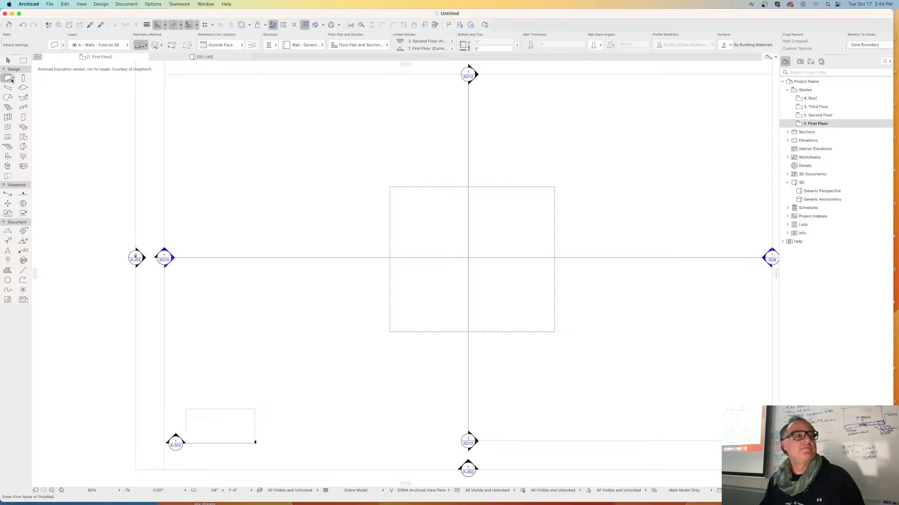
{"action": "left_click", "coordinate": [143, 46]}
{"action": "left_click", "coordinate": [151, 51]}
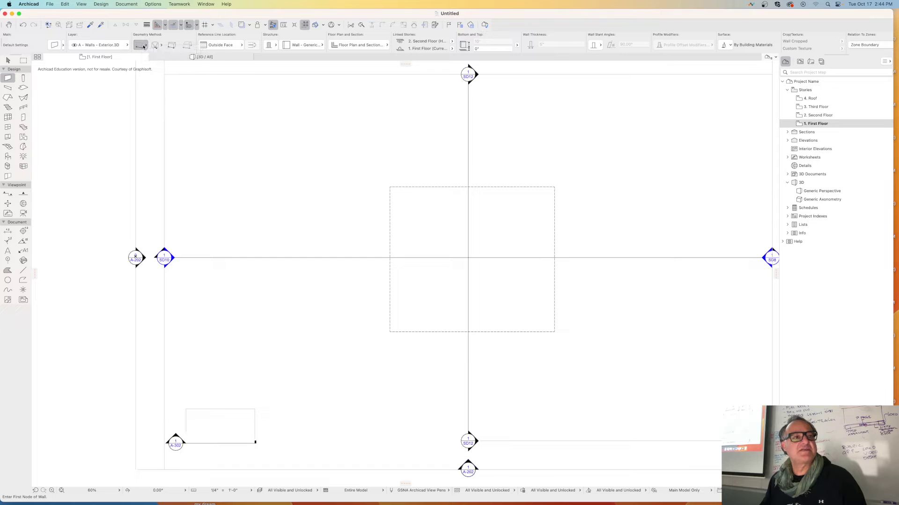
{"action": "left_click", "coordinate": [147, 46]}
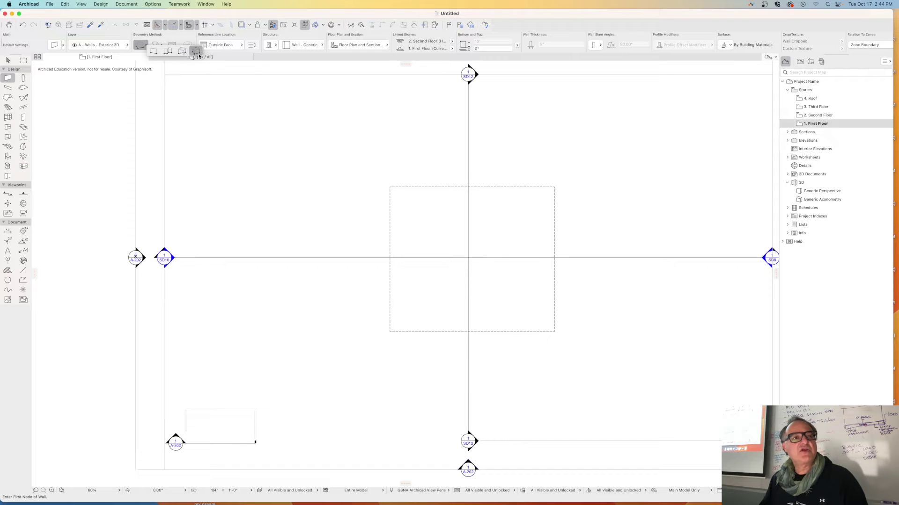
{"action": "left_click", "coordinate": [155, 52]}
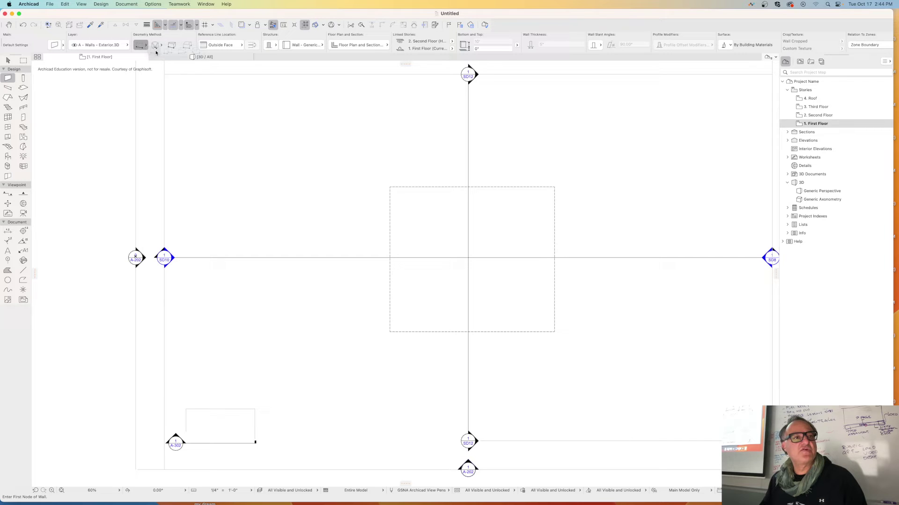
Choose the Masonry 7 5/8" W03 waterproofing EIFS composite as the default wall structure.
{"action": "left_click", "coordinate": [55, 46]}
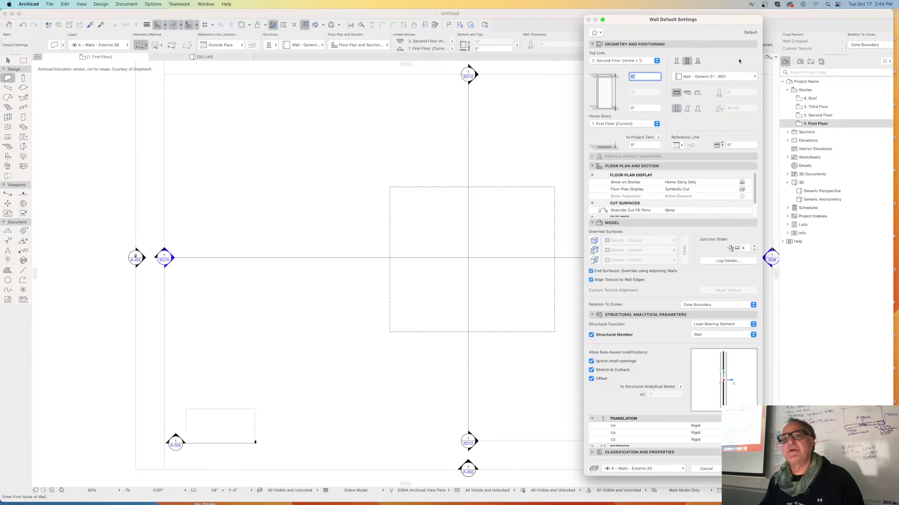
{"action": "left_click_drag", "start_coordinate": [657, 21], "coordinate": [560, 34]}
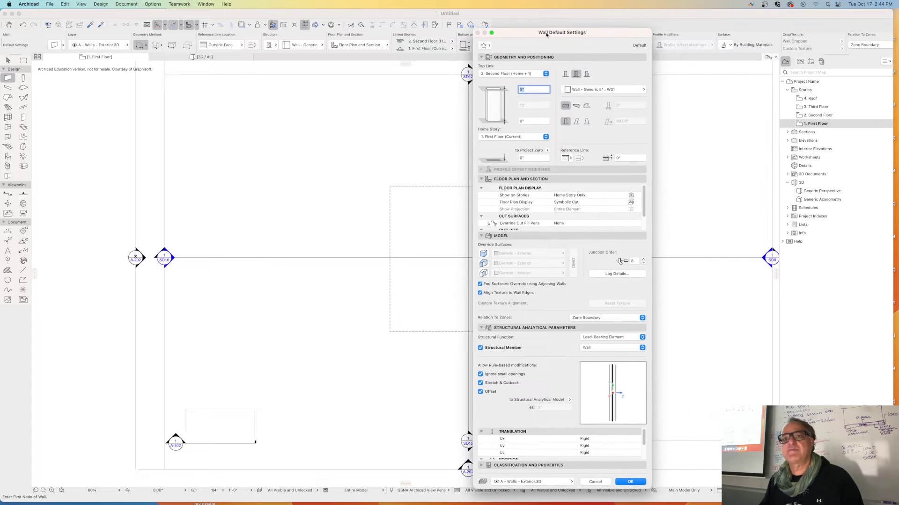
{"action": "left_click", "coordinate": [611, 90]}
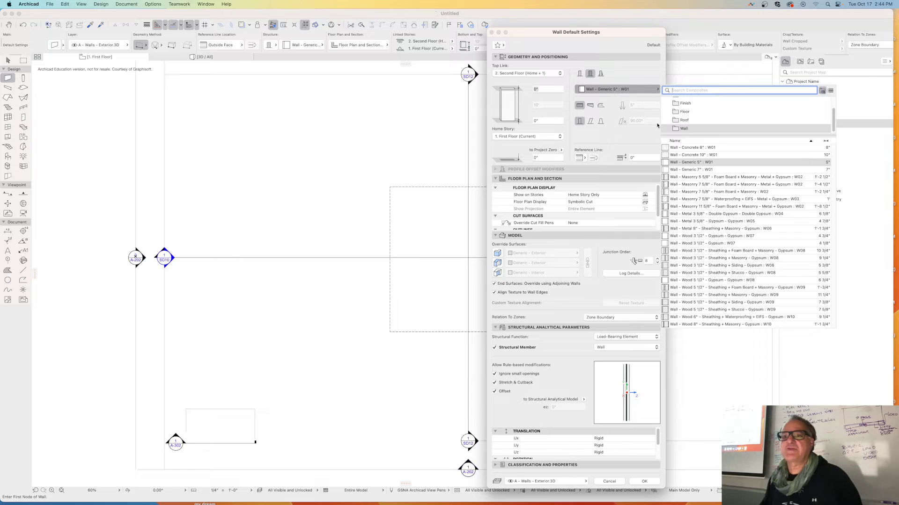
{"action": "left_click", "coordinate": [801, 200]}
{"action": "left_click", "coordinate": [746, 200]}
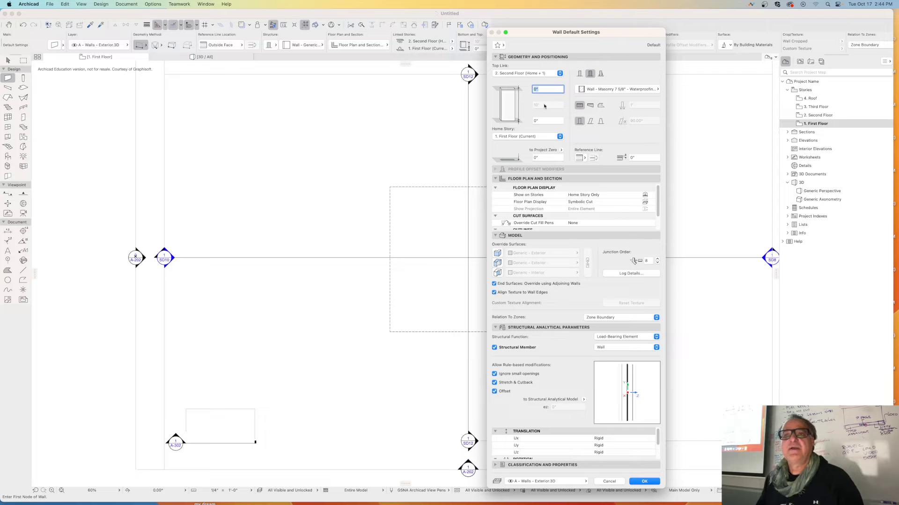
Confirm the wall defaults and draw a horizontal wall leftward across the top of the slab.
{"action": "left_click", "coordinate": [645, 481]}
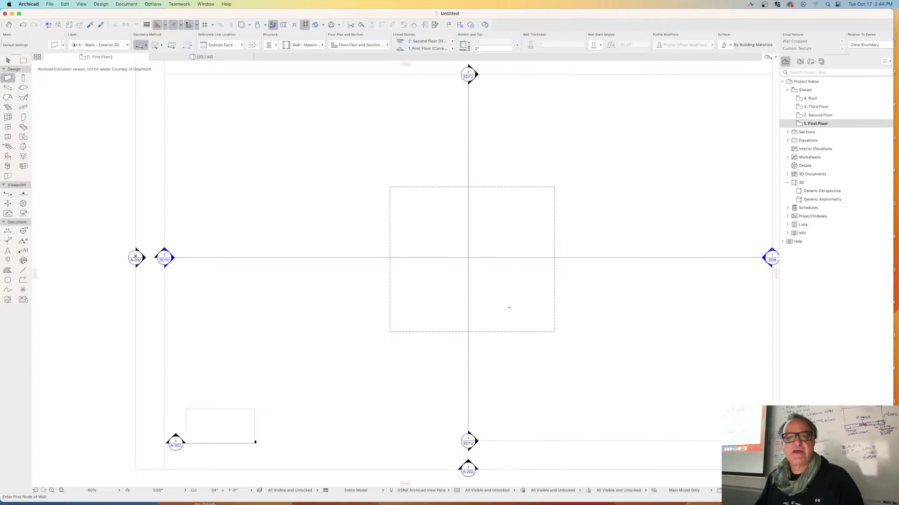
{"action": "left_click", "coordinate": [544, 218]}
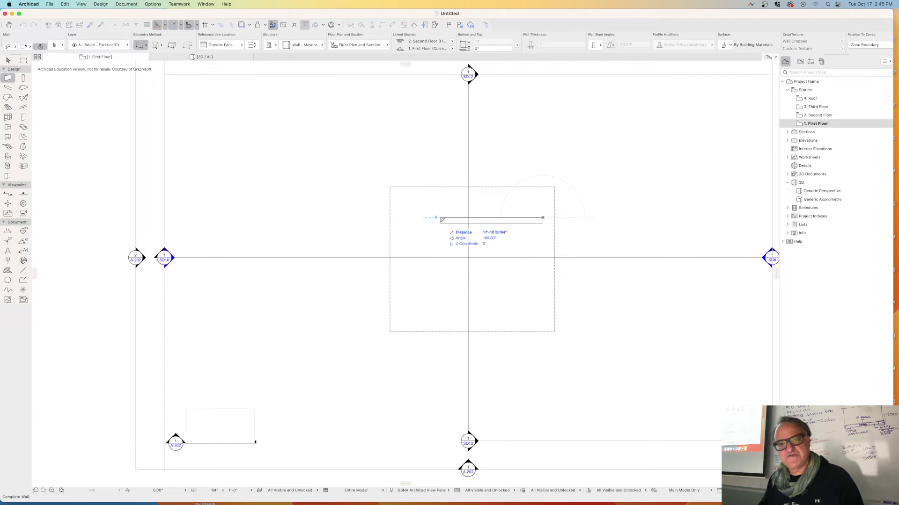
{"action": "left_click", "coordinate": [409, 219]}
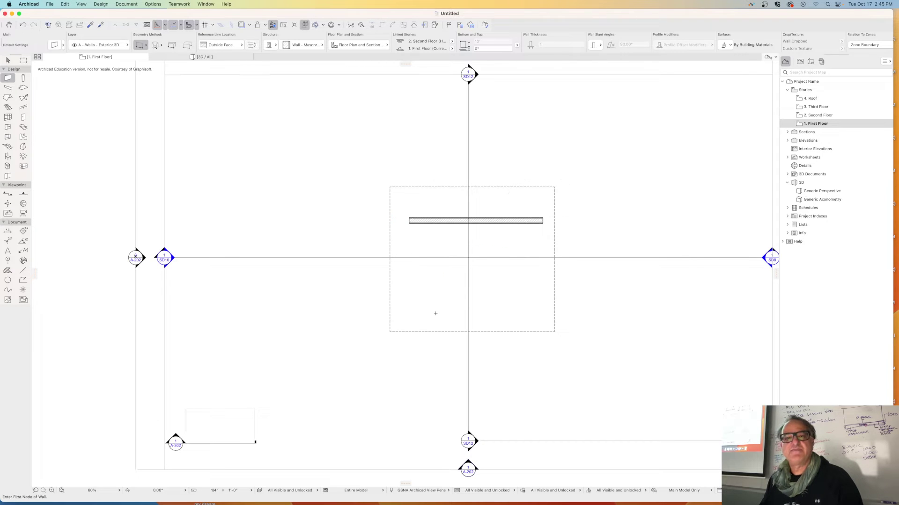
{"action": "scroll", "coordinate": [463, 218], "scroll_direction": "up", "scroll_amount": 5}
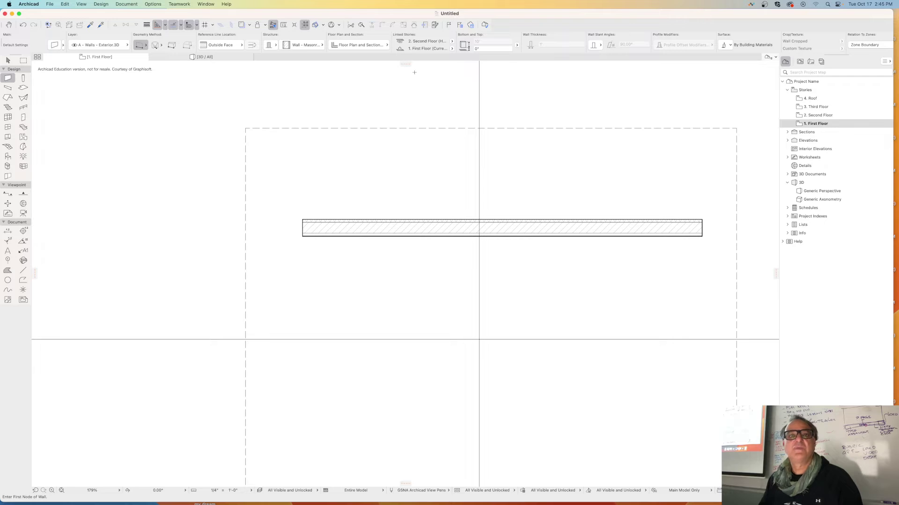
Switch to 3D and orbit to view the masonry wall on the wood-floored slab.
{"action": "left_click", "coordinate": [207, 56]}
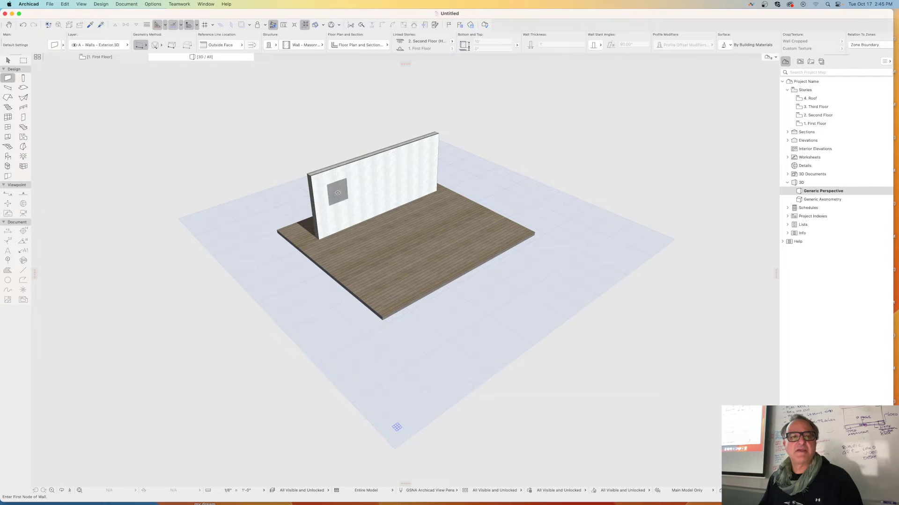
{"action": "mouse_move", "coordinate": [337, 193]}
{"action": "middle_mouse_down", "text": "shift"}
{"action": "mouse_move", "coordinate": [381, 241]}
{"action": "mouse_move", "coordinate": [387, 215]}
{"action": "mouse_move", "coordinate": [351, 236]}
{"action": "mouse_move", "coordinate": [659, 149]}
{"action": "mouse_move", "coordinate": [674, 202]}
{"action": "mouse_move", "coordinate": [409, 231]}
{"action": "mouse_move", "coordinate": [340, 199]}
{"action": "middle_mouse_up", "text": "shift"}
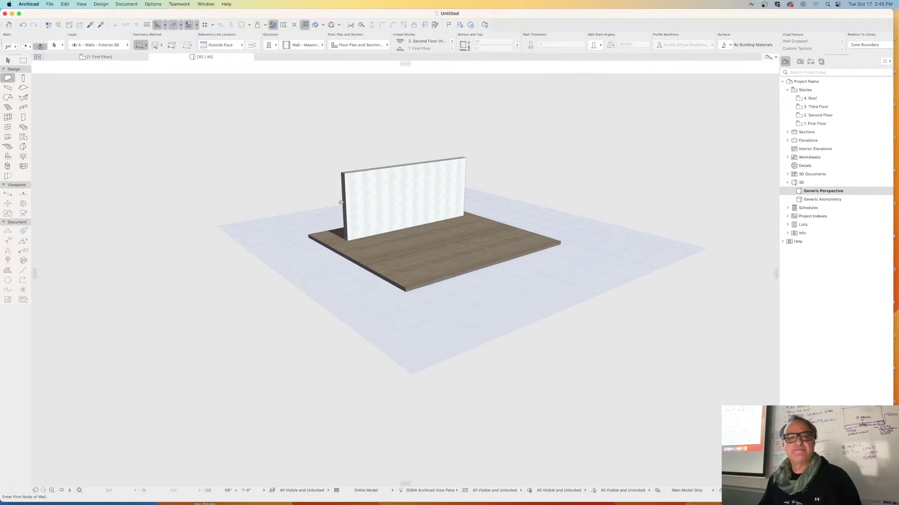
Set the wall default to Wall - Generic 5" : W01 and draw a vertical wall down from the masonry wall.
{"action": "left_click", "coordinate": [96, 58]}
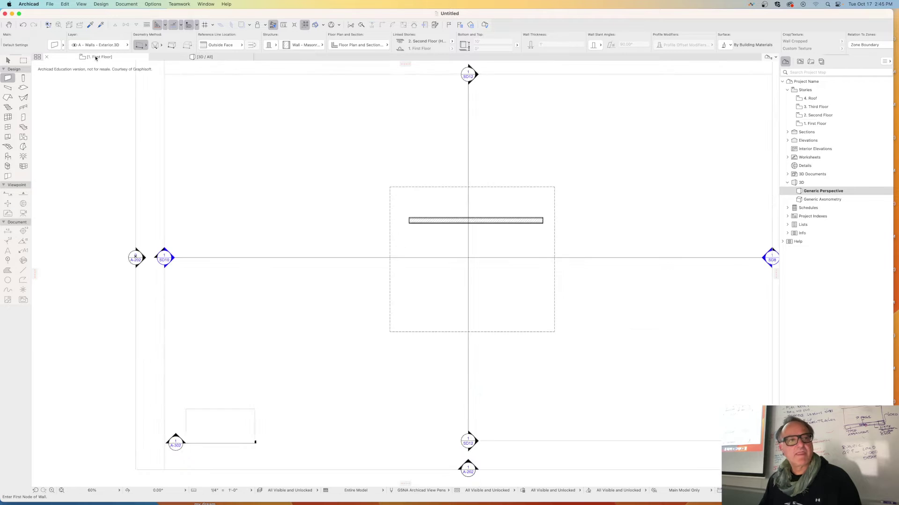
{"action": "scroll", "coordinate": [511, 232], "scroll_direction": "up", "scroll_amount": 3}
{"action": "scroll", "coordinate": [497, 237], "scroll_direction": "down", "scroll_amount": 5}
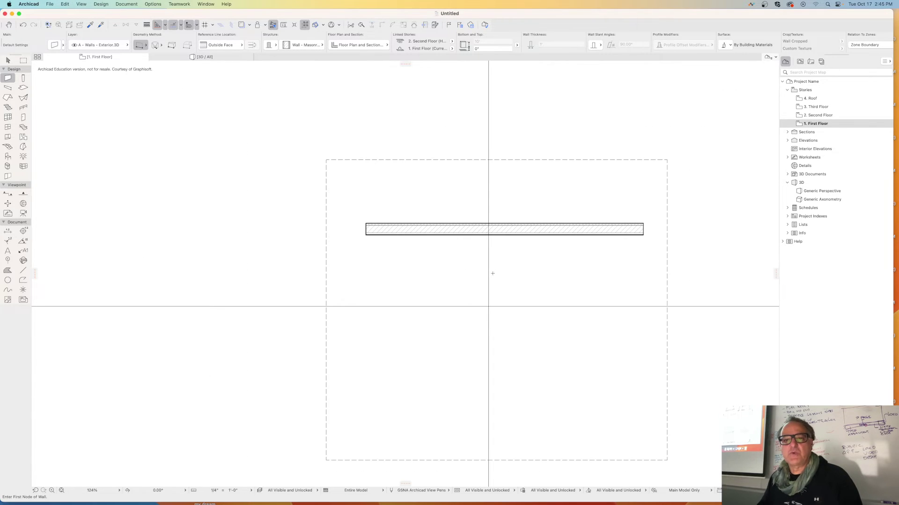
{"action": "middle_click_drag", "start_coordinate": [448, 241], "coordinate": [439, 218]}
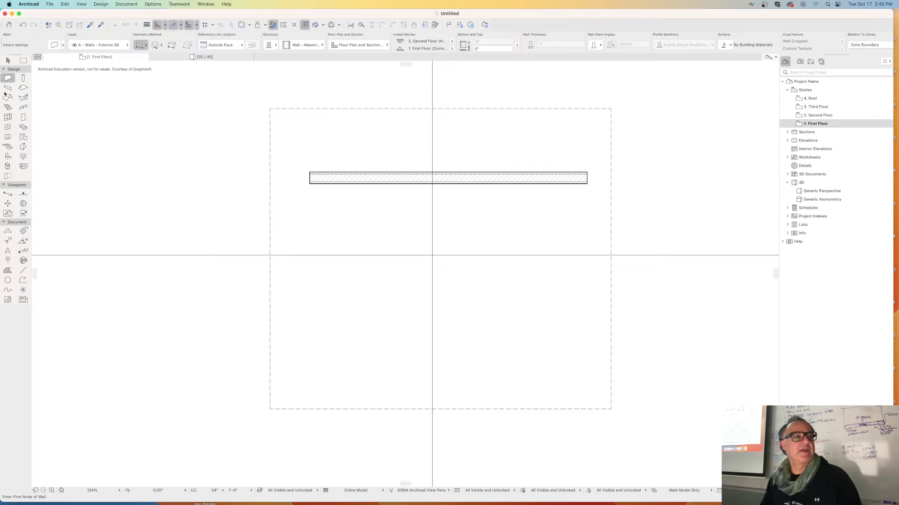
{"action": "left_click", "coordinate": [55, 45]}
{"action": "left_click", "coordinate": [622, 89]}
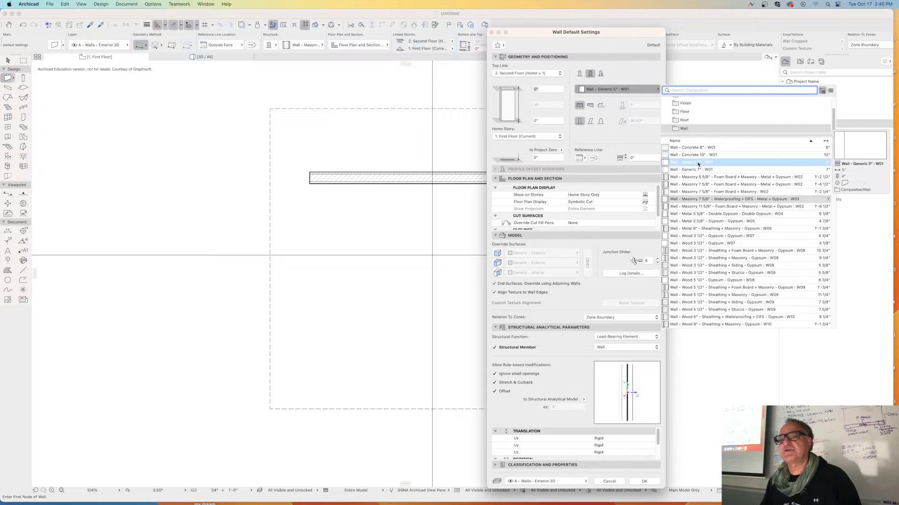
{"action": "left_click", "coordinate": [698, 163]}
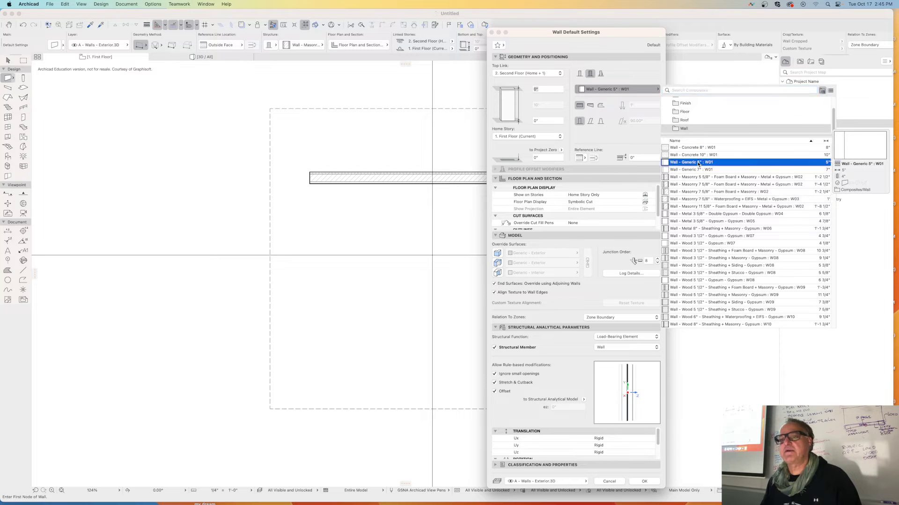
{"action": "left_click", "coordinate": [644, 481]}
{"action": "left_click", "coordinate": [546, 184]}
{"action": "left_click", "coordinate": [548, 344]}
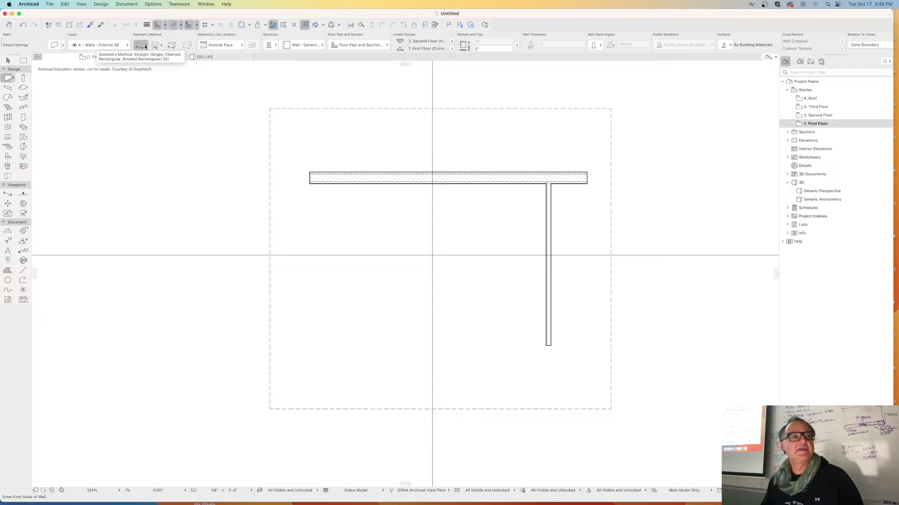
In polywall mode, draw a wall down from the top wall, jogging right, then down.
{"action": "left_click", "coordinate": [145, 47]}
{"action": "left_click", "coordinate": [167, 52]}
{"action": "left_click", "coordinate": [376, 185]}
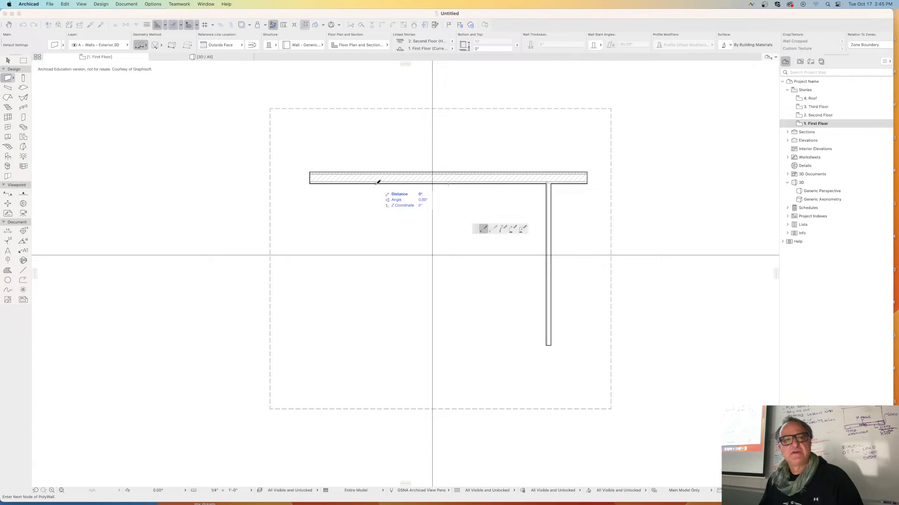
{"action": "left_click", "coordinate": [378, 324]}
{"action": "left_click", "coordinate": [411, 327]}
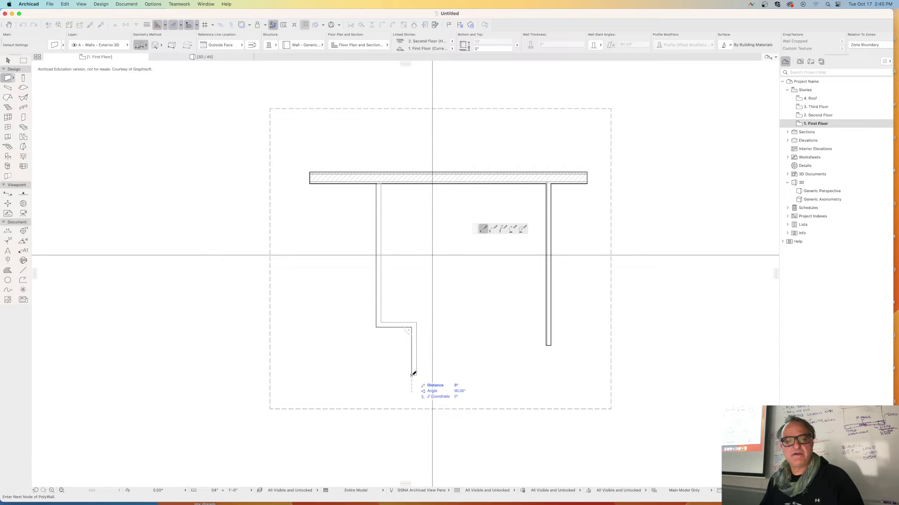
{"action": "left_click", "coordinate": [412, 374]}
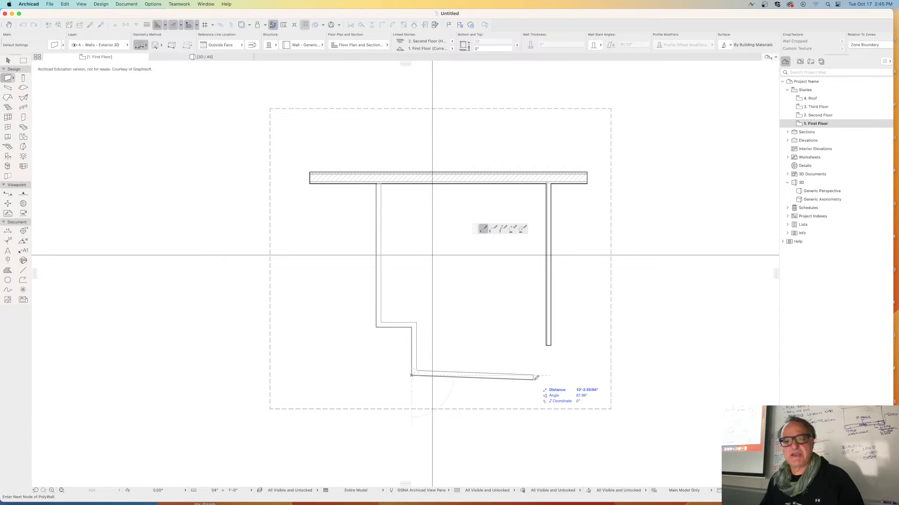
Run the wall along the room's bottom, finish it, and check the Firefox reference sketch.
{"action": "left_click", "coordinate": [604, 374]}
{"action": "right_click", "coordinate": [605, 366]}
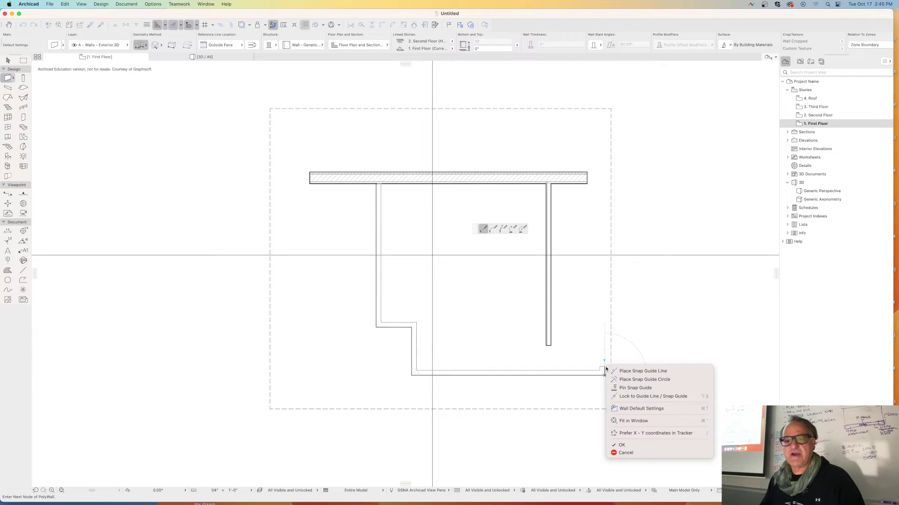
{"action": "left_click", "coordinate": [630, 445]}
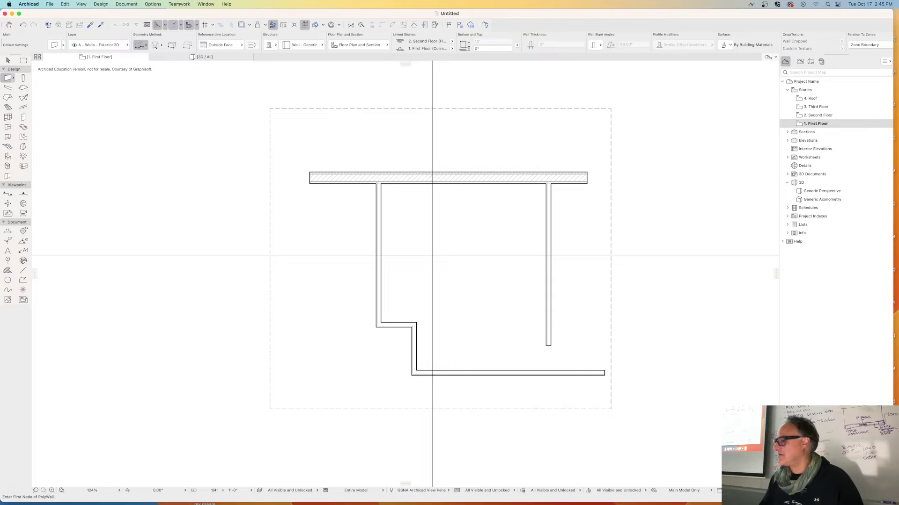
{"action": "key", "text": "super+Tab"}
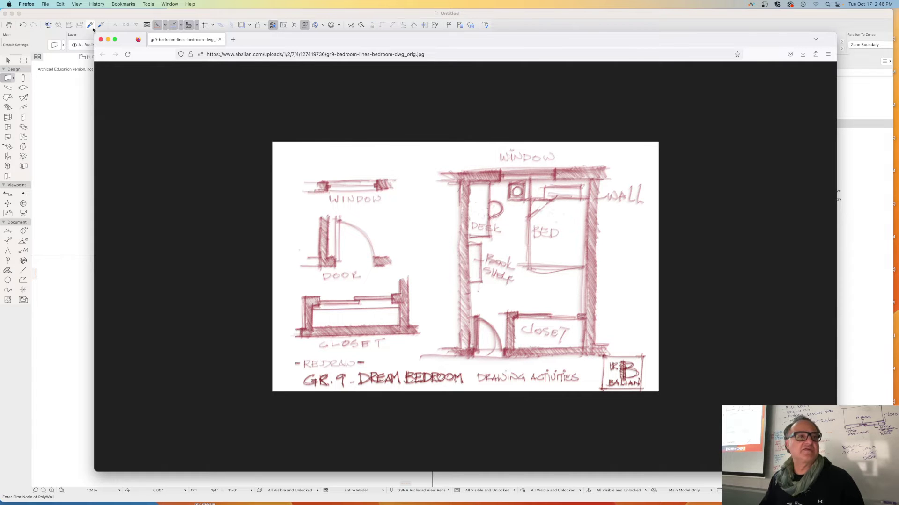
{"action": "left_click", "coordinate": [109, 42]}
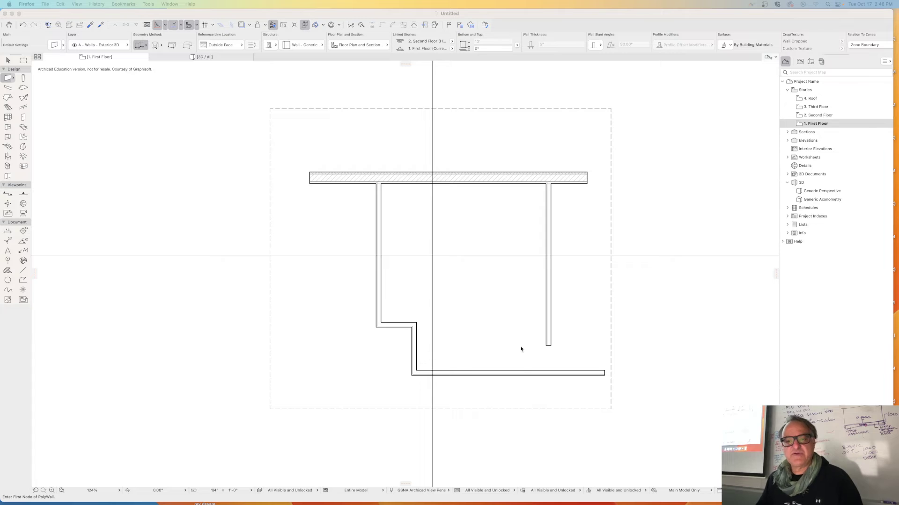
Extend the short horizontal jog wall right to meet the right side wall.
{"action": "left_click", "coordinate": [550, 334]}
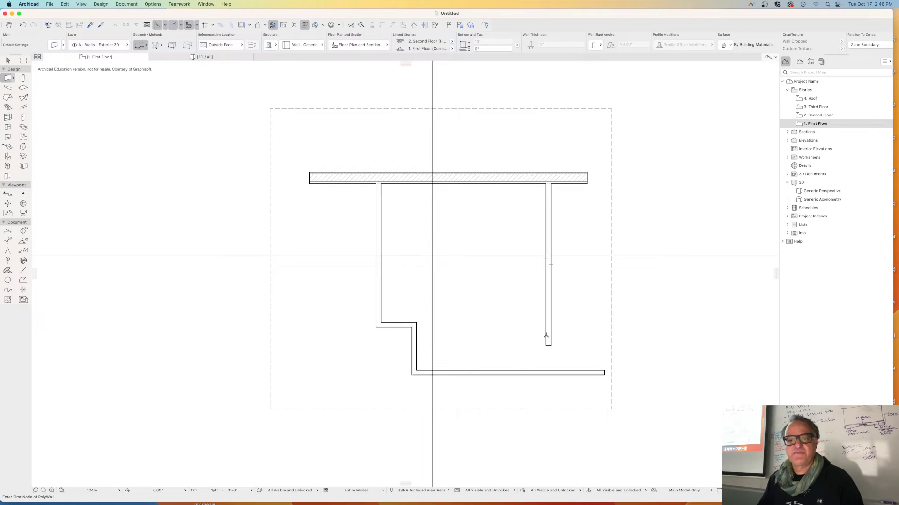
{"action": "left_click", "coordinate": [8, 59]}
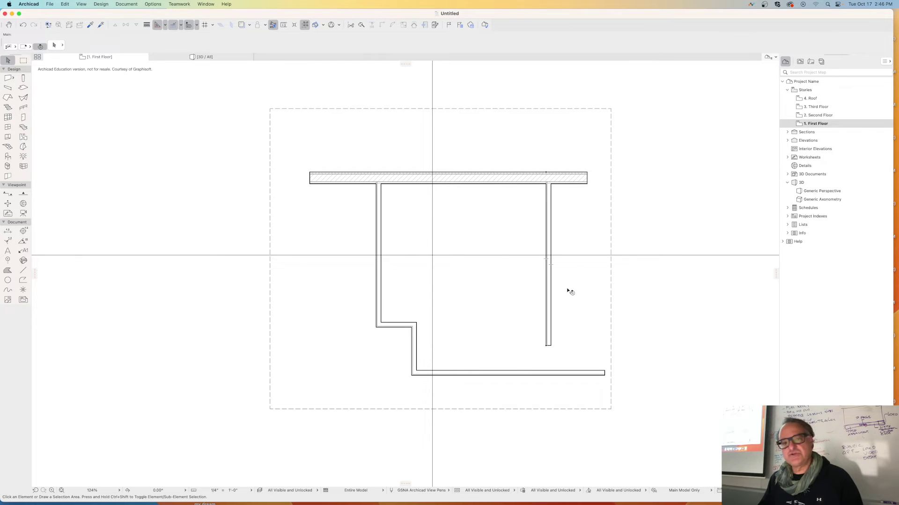
{"action": "left_click", "coordinate": [405, 329]}
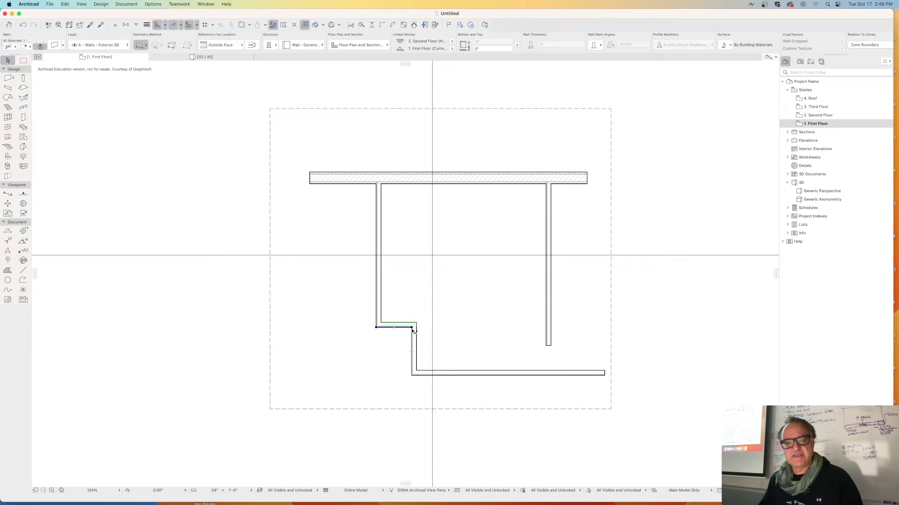
{"action": "left_click", "coordinate": [413, 328]}
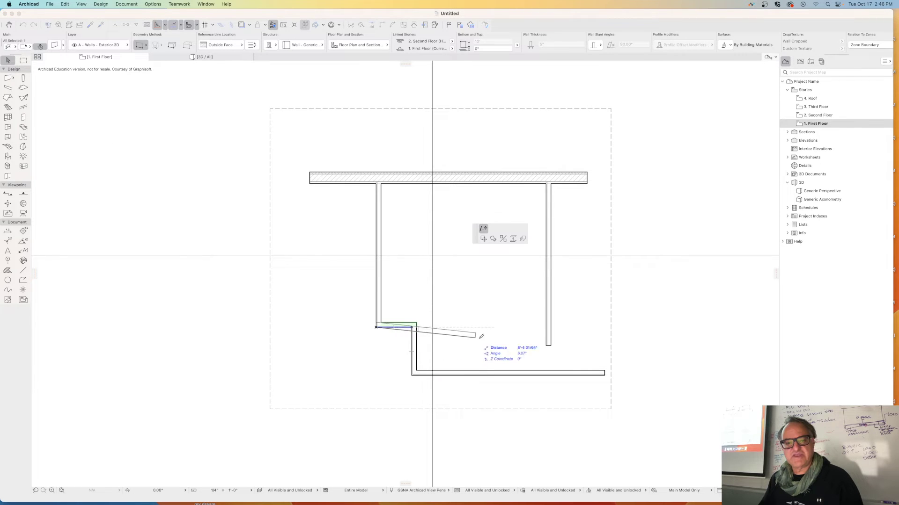
{"action": "left_click", "coordinate": [552, 330]}
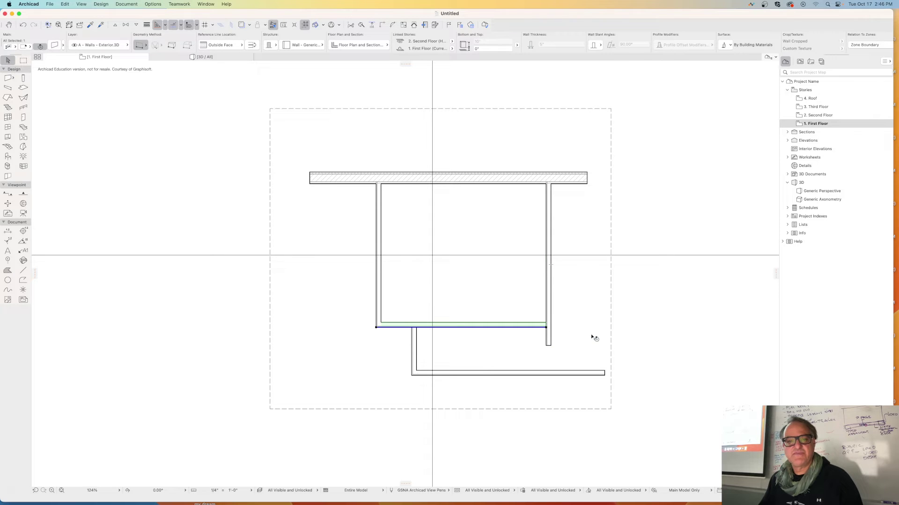
{"action": "left_click", "coordinate": [592, 337]}
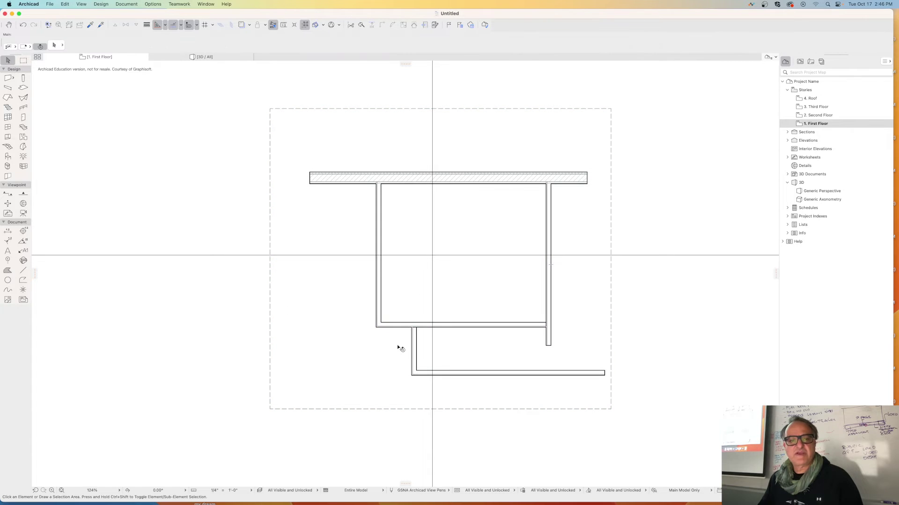
Delete the leftover short vertical segment and the lowest horizontal wall.
{"action": "left_click", "coordinate": [416, 349]}
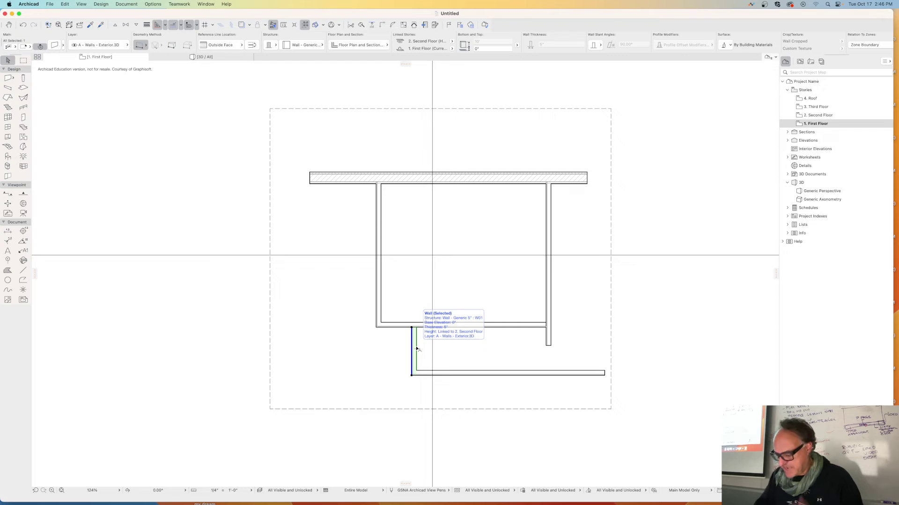
{"action": "key", "text": "Delete"}
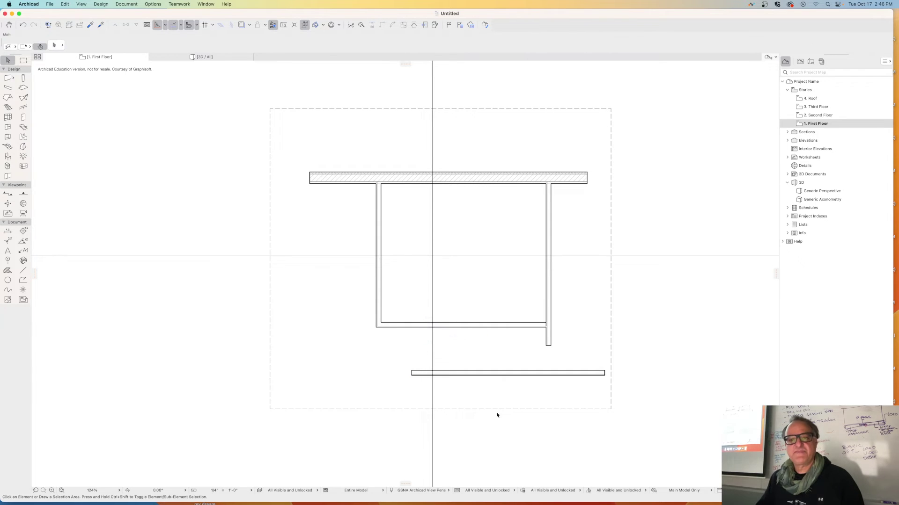
{"action": "left_click", "coordinate": [500, 377]}
{"action": "key", "text": "Delete"}
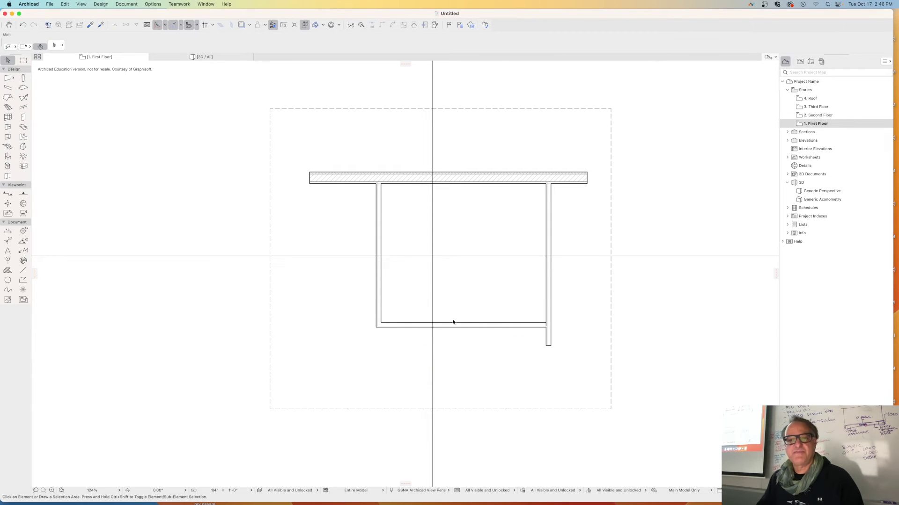
Move the floor slab by mistake, then undo the move.
{"action": "left_click", "coordinate": [427, 329]}
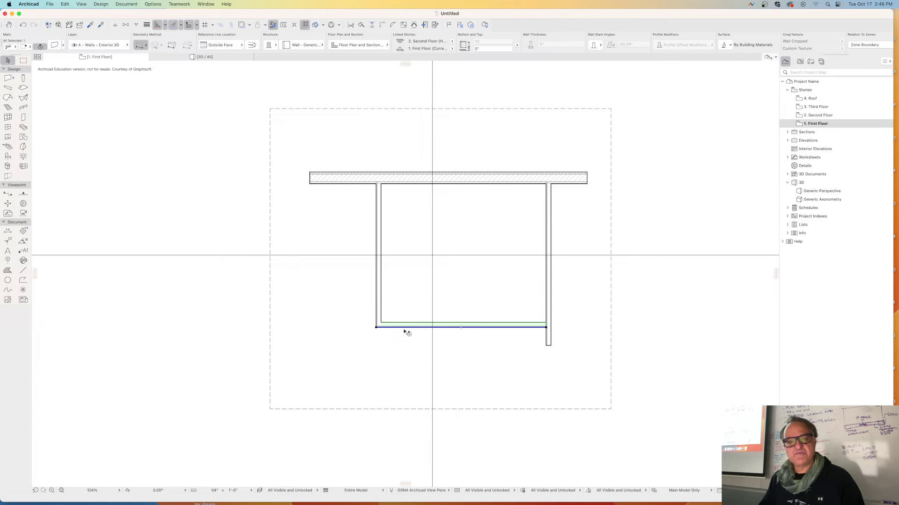
{"action": "mouse_move", "coordinate": [404, 332]}
{"action": "left_mouse_down"}
{"action": "mouse_move", "coordinate": [389, 407]}
{"action": "mouse_move", "coordinate": [414, 333]}
{"action": "left_mouse_up"}
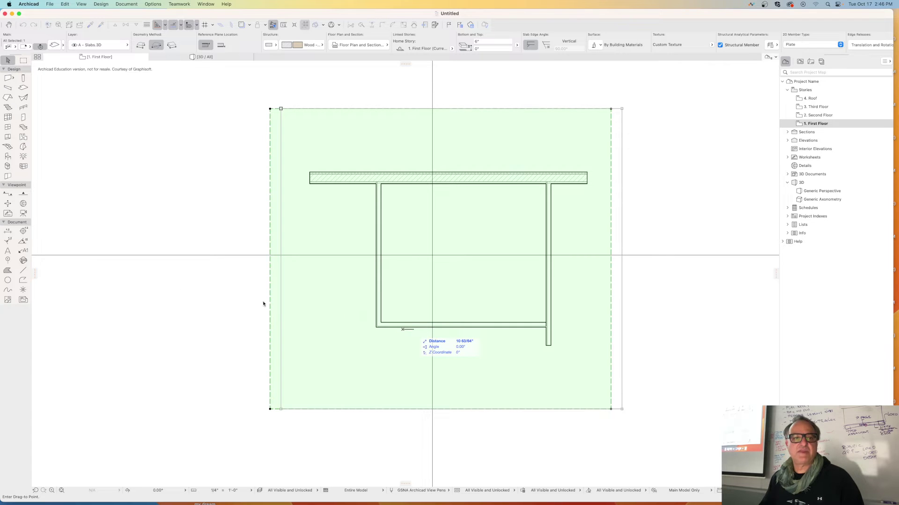
{"action": "left_click", "coordinate": [132, 273]}
{"action": "left_click", "coordinate": [146, 277]}
{"action": "key", "text": "super+z"}
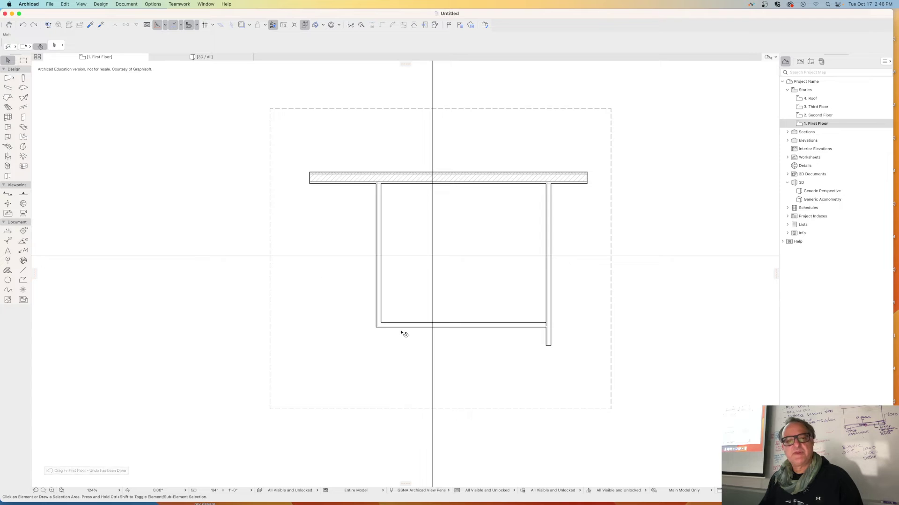
Stretch the bottom wall's left and right ends past both side walls.
{"action": "left_click", "coordinate": [405, 328]}
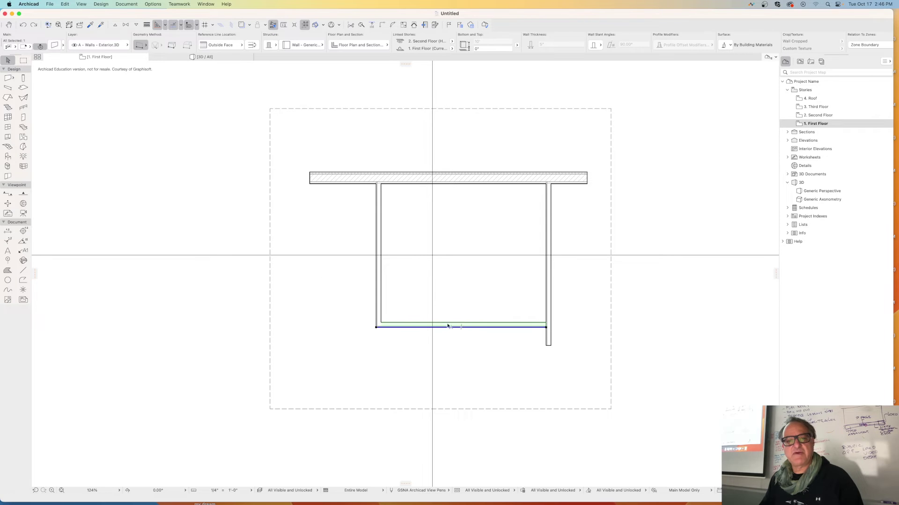
{"action": "left_click", "coordinate": [515, 328]}
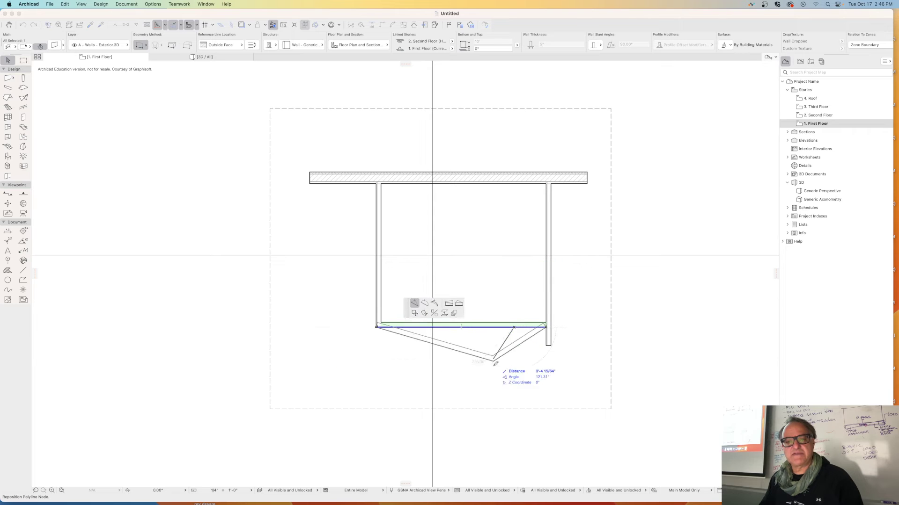
{"action": "left_click", "coordinate": [514, 384]}
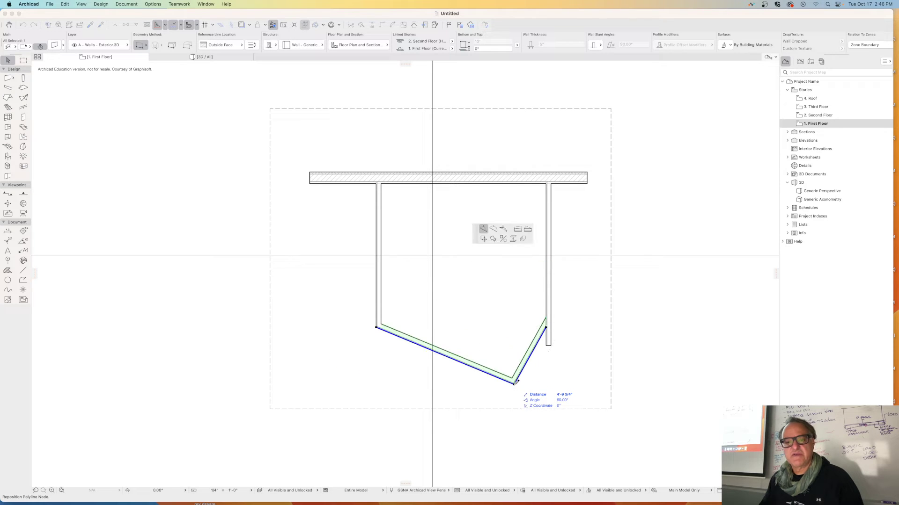
{"action": "key", "text": "super+z"}
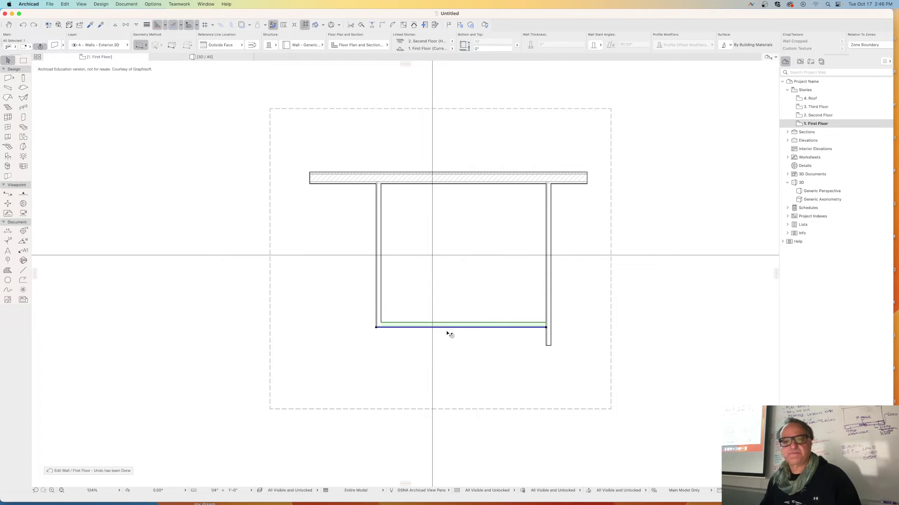
{"action": "left_click", "coordinate": [376, 328]}
{"action": "left_click", "coordinate": [307, 328]}
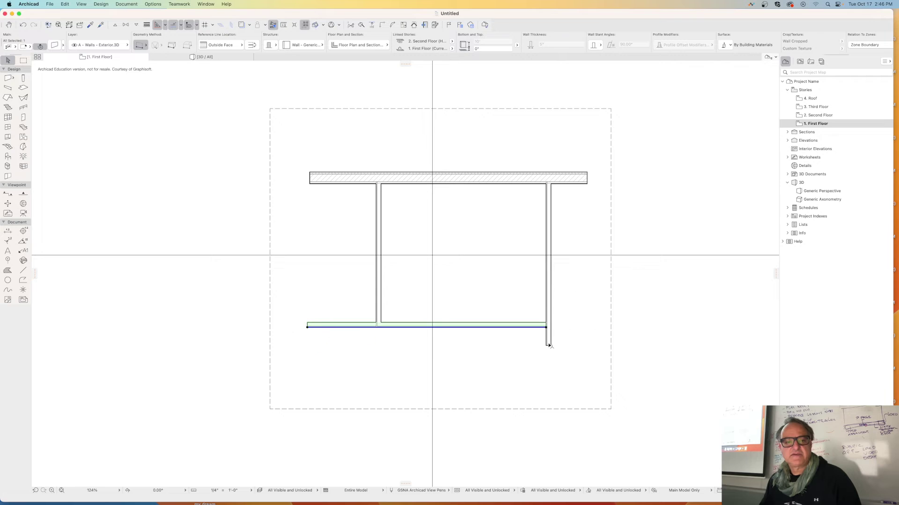
{"action": "left_click", "coordinate": [548, 327]}
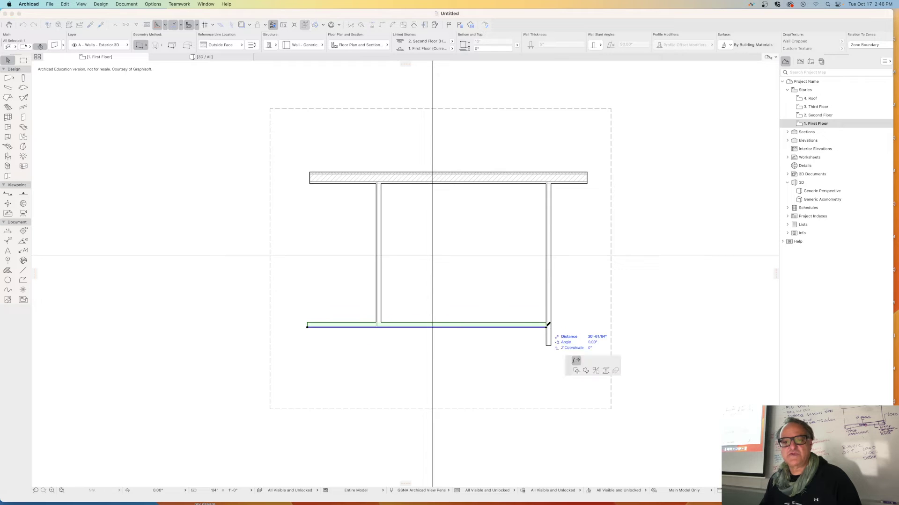
{"action": "left_click", "coordinate": [580, 328]}
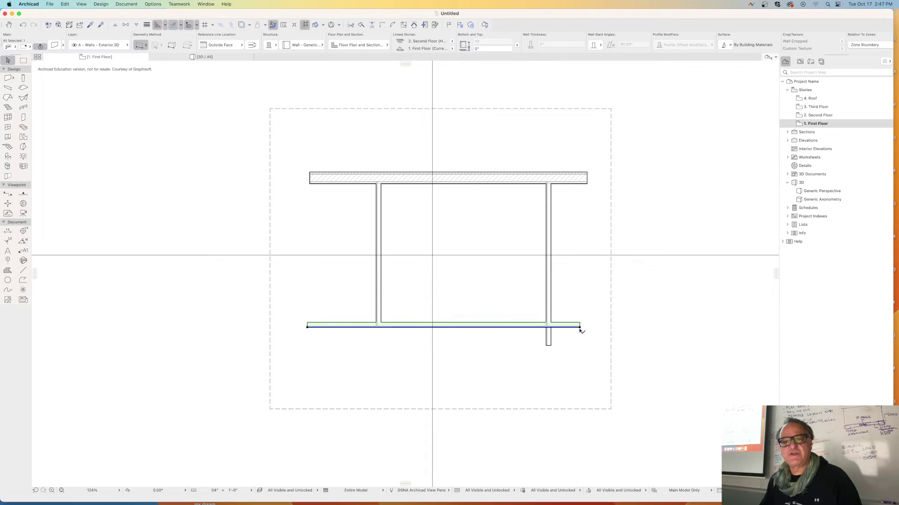
{"action": "left_click", "coordinate": [582, 359]}
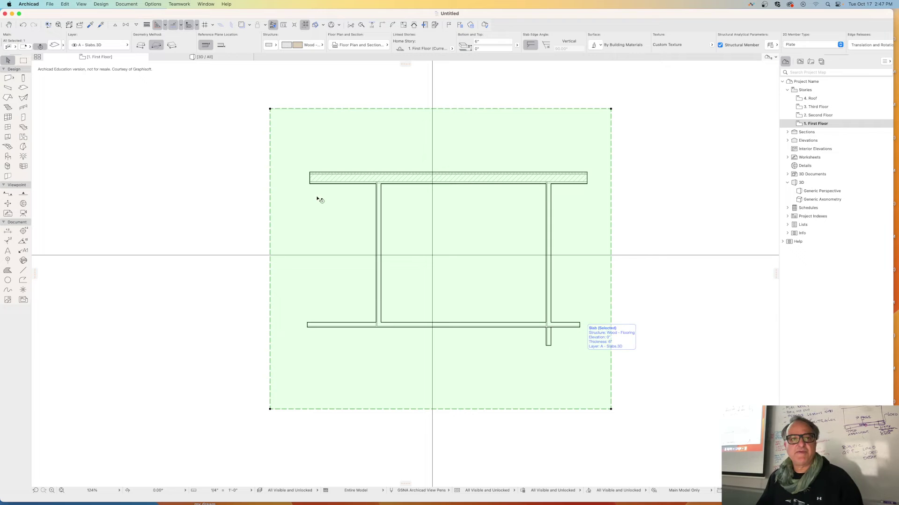
{"action": "left_click", "coordinate": [175, 171]}
{"action": "left_click", "coordinate": [191, 56]}
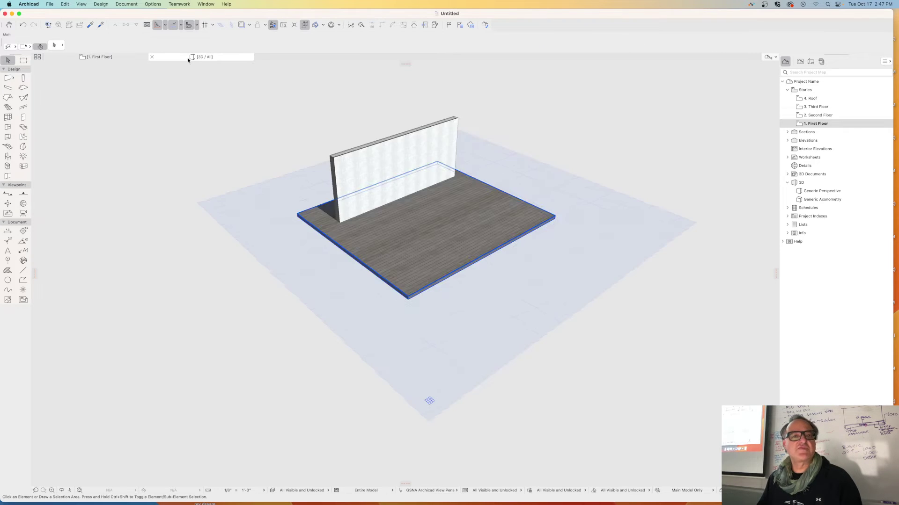
{"action": "middle_click_drag", "start_coordinate": [451, 210], "coordinate": [426, 248], "text": "shift"}
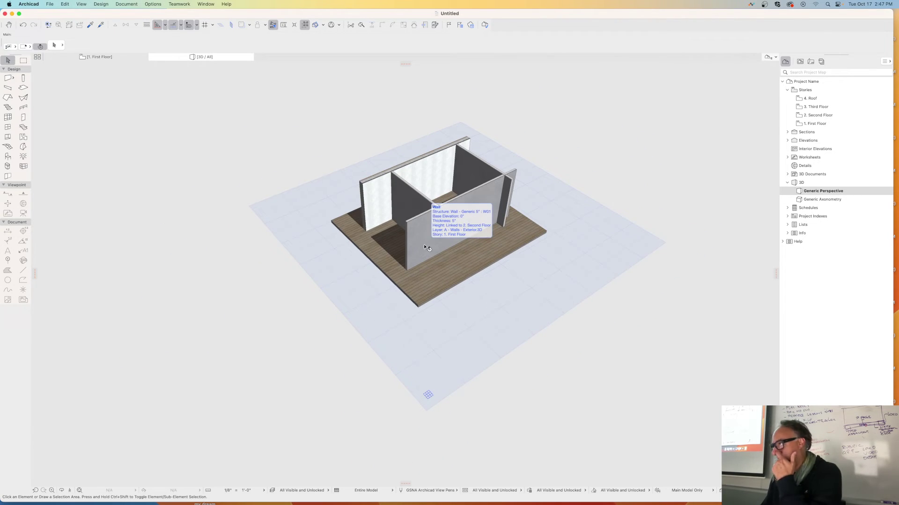
{"action": "left_click", "coordinate": [70, 57]}
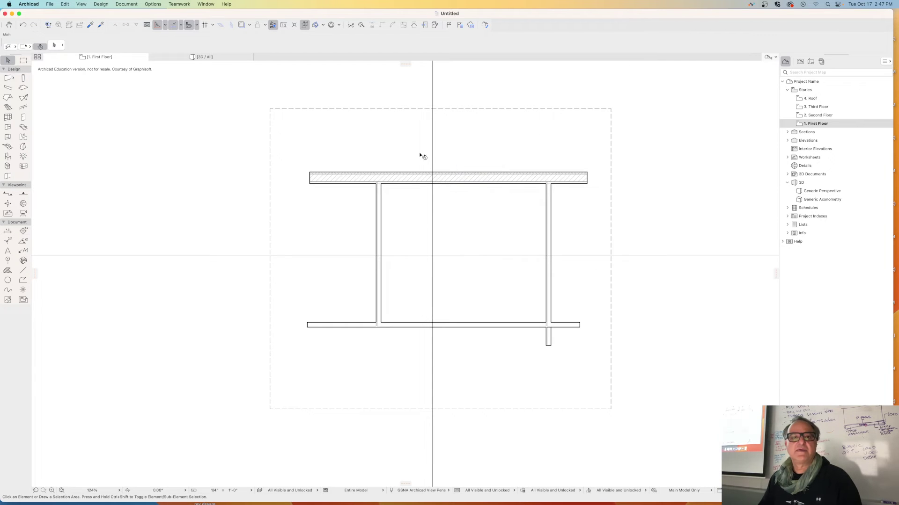
{"action": "scroll", "coordinate": [417, 182], "scroll_direction": "up", "scroll_amount": 4}
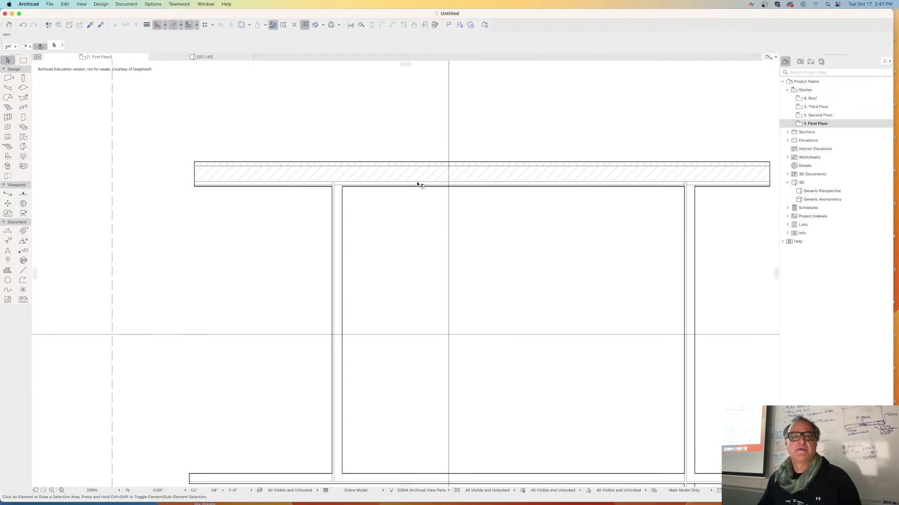
Search the library for 'door' and make D1 27 the default door.
{"action": "left_click", "coordinate": [23, 119]}
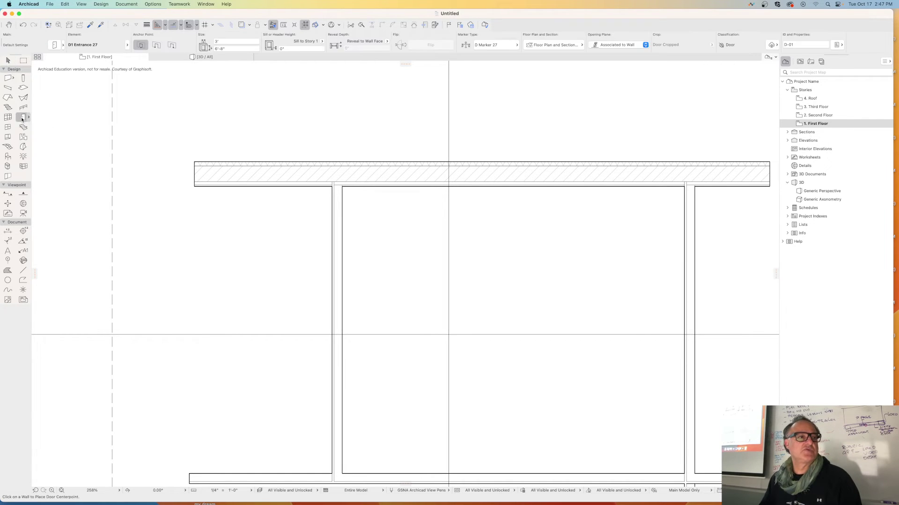
{"action": "left_click", "coordinate": [52, 45]}
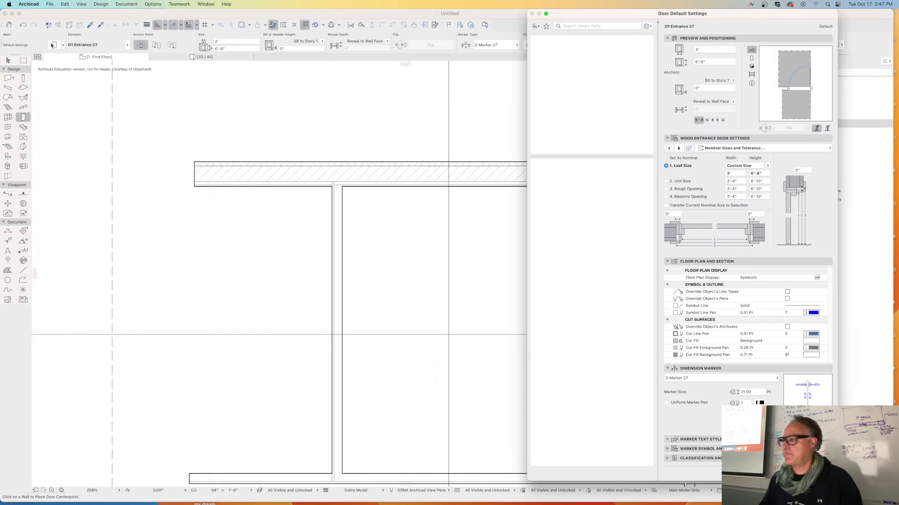
{"action": "left_click", "coordinate": [593, 26]}
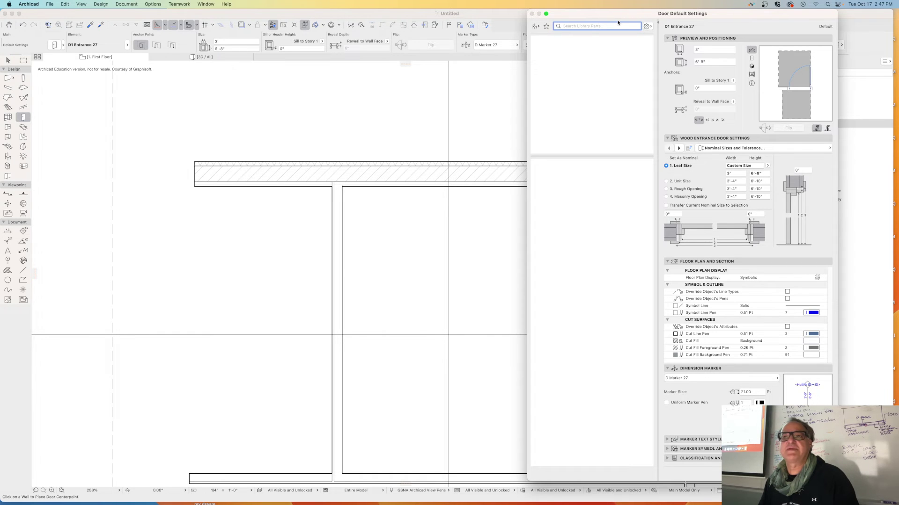
{"action": "left_click_drag", "start_coordinate": [617, 18], "coordinate": [544, 27]}
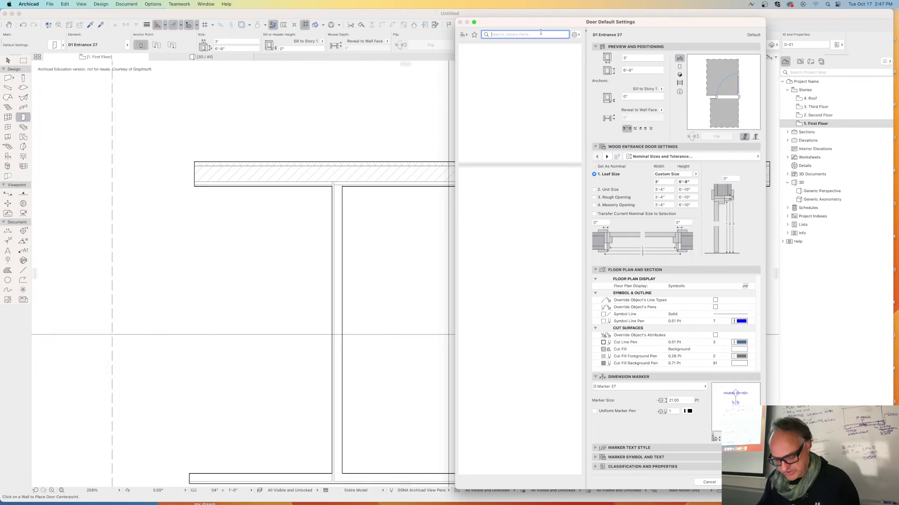
{"action": "type", "text": "door"}
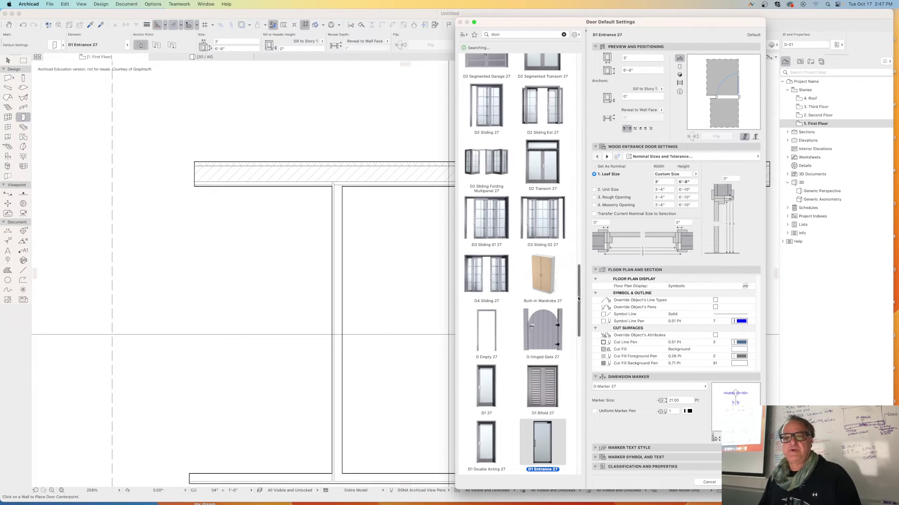
{"action": "scroll", "coordinate": [572, 150], "scroll_direction": "up", "scroll_amount": 15}
{"action": "scroll", "coordinate": [572, 151], "scroll_direction": "up", "scroll_amount": 5}
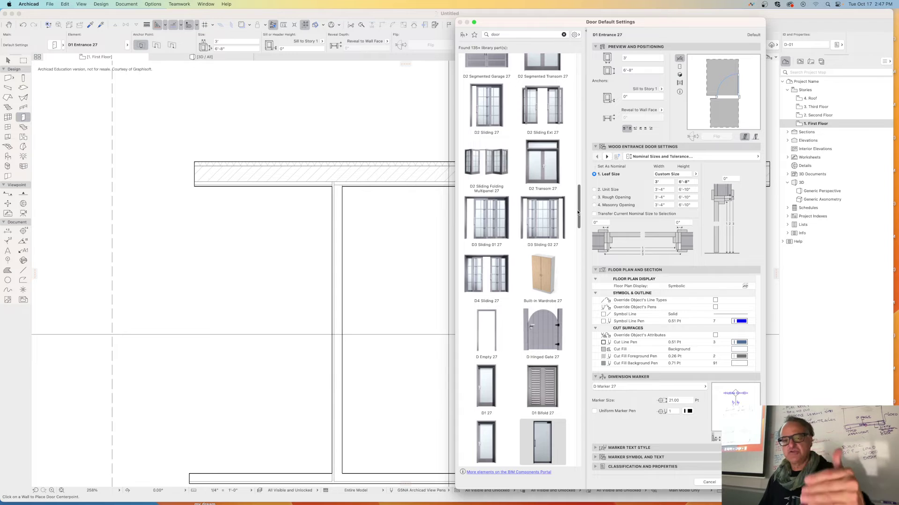
{"action": "left_click", "coordinate": [487, 392]}
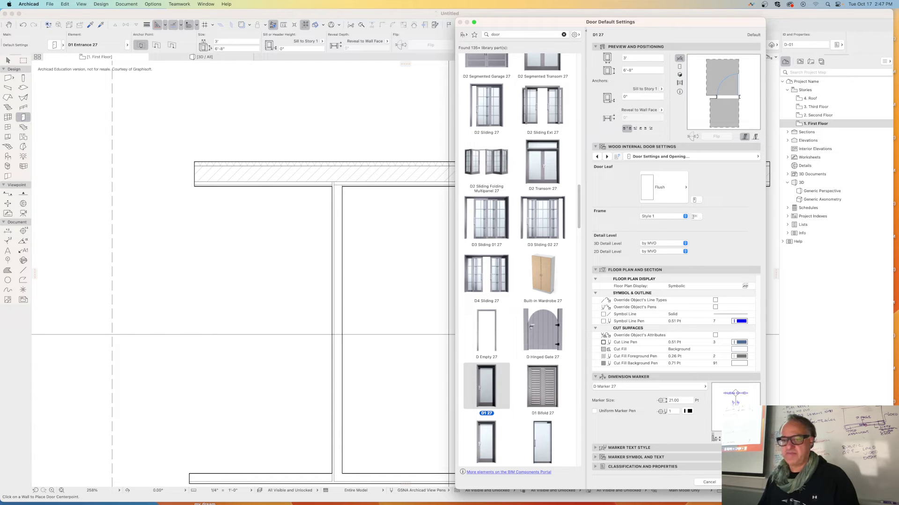
{"action": "key", "text": "Return"}
Place the 3'-0" × 6'-8" door D-01 in the bottom wall and set its swing side.
{"action": "scroll", "coordinate": [362, 476], "scroll_direction": "down", "scroll_amount": 5}
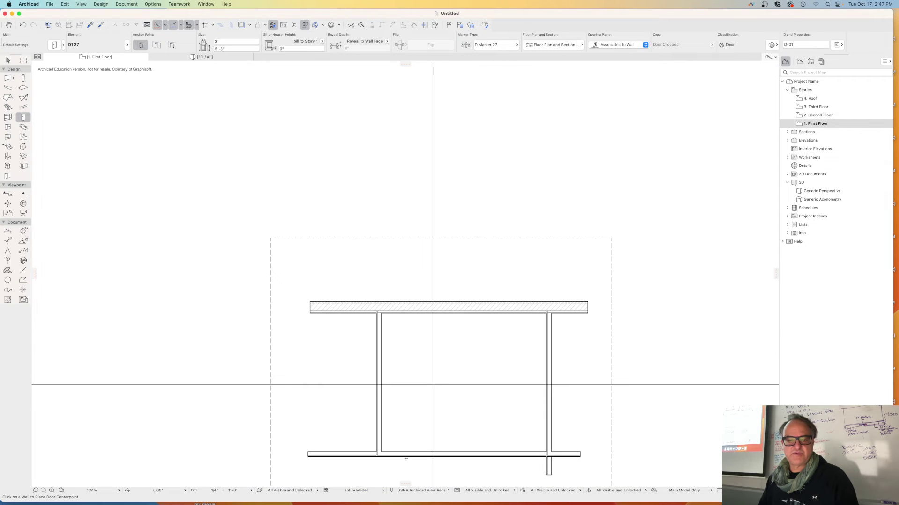
{"action": "middle_click_drag", "start_coordinate": [420, 435], "coordinate": [433, 281]}
{"action": "scroll", "coordinate": [409, 271], "scroll_direction": "up", "scroll_amount": 3}
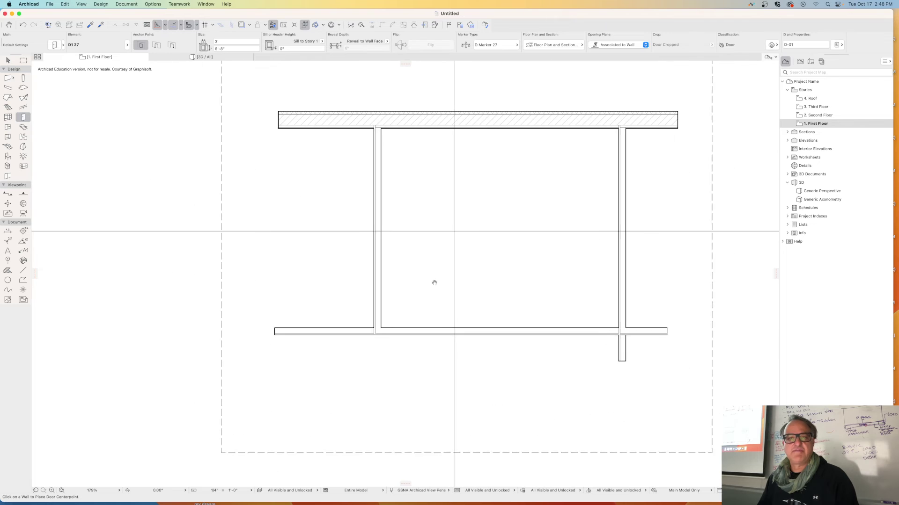
{"action": "left_click", "coordinate": [414, 327]}
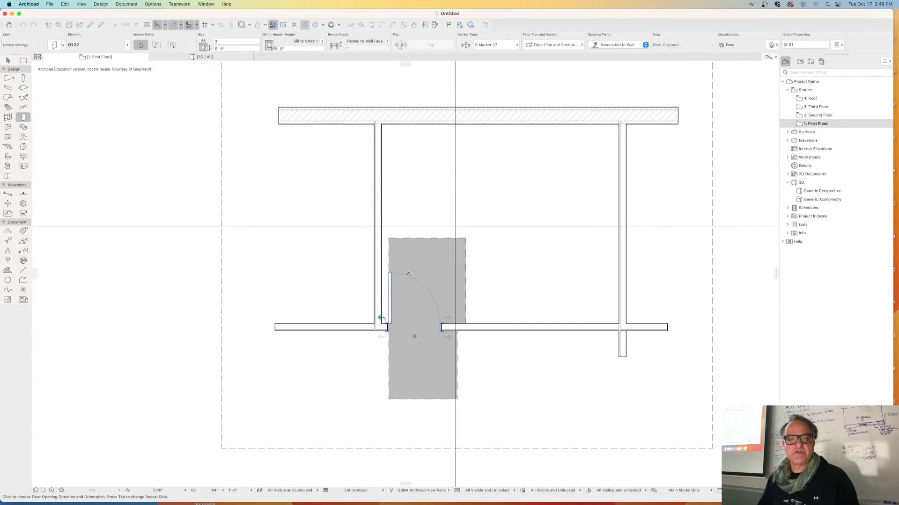
{"action": "left_click", "coordinate": [408, 274]}
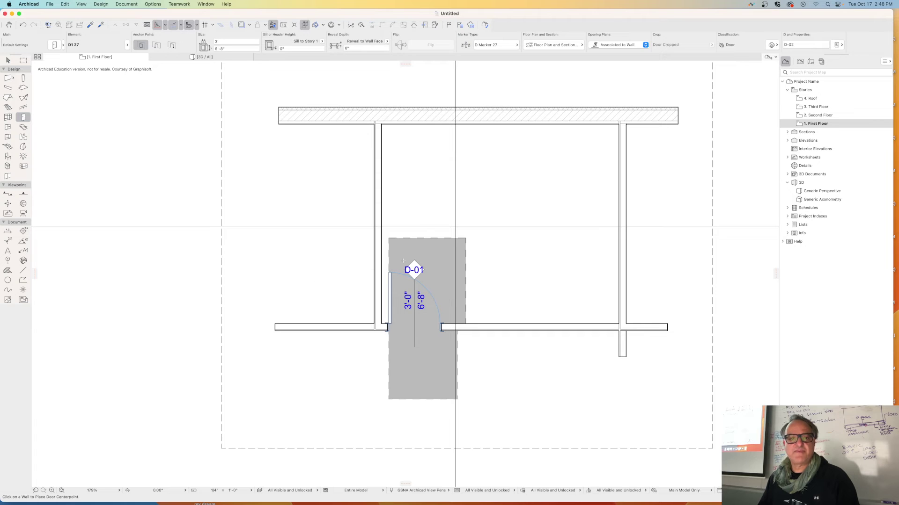
{"action": "left_click", "coordinate": [7, 128]}
Place two W1 Casement 27 windows, W-01 and W-02, along the top wall.
{"action": "double_click", "coordinate": [7, 128]}
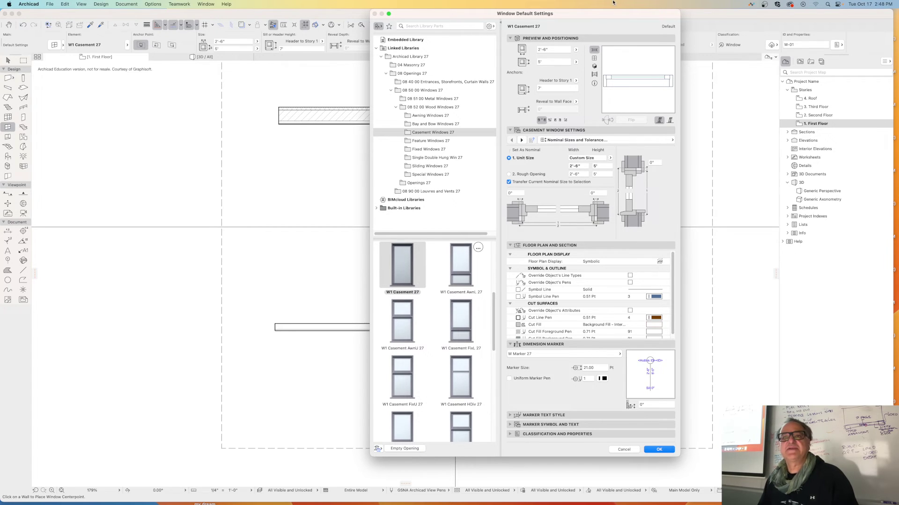
{"action": "left_click", "coordinate": [659, 449]}
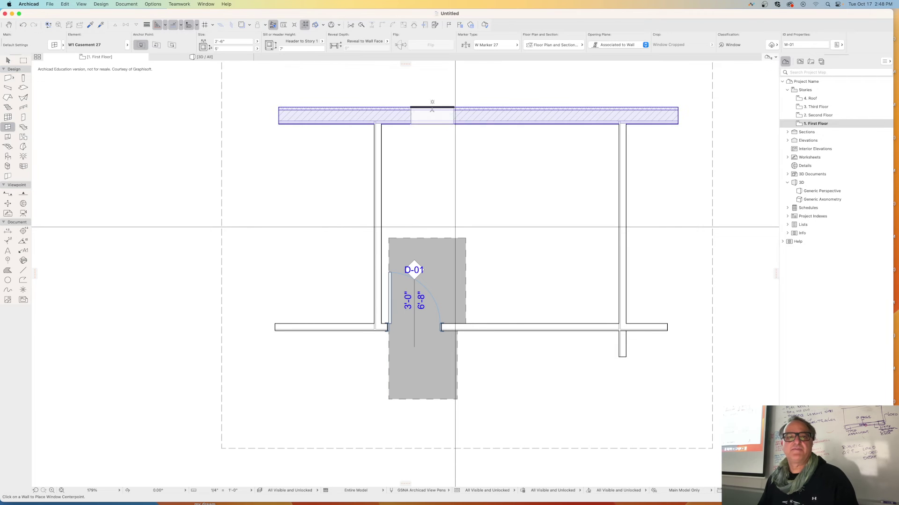
{"action": "left_click", "coordinate": [425, 115]}
{"action": "left_click", "coordinate": [426, 100]}
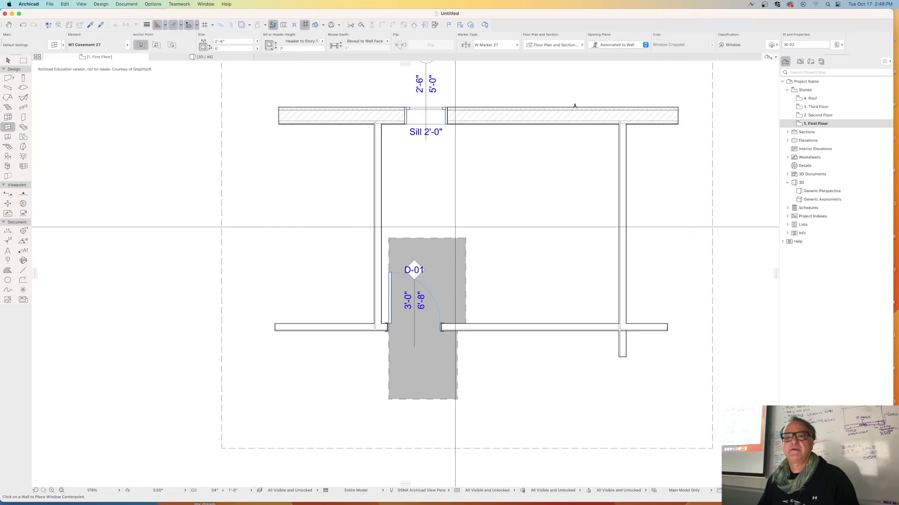
{"action": "left_click", "coordinate": [573, 107]}
{"action": "left_click", "coordinate": [573, 85]}
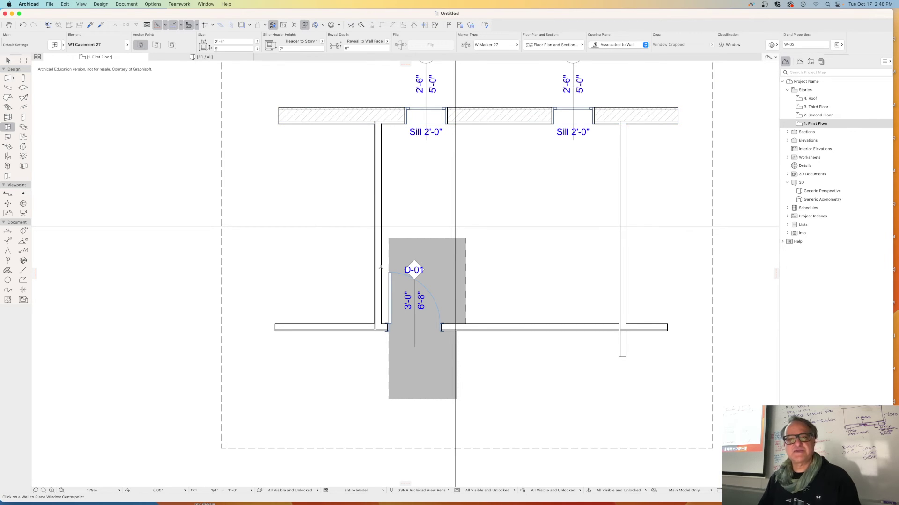
Inspect the new windows in the 3D view, then go back to the First Floor plan.
{"action": "scroll", "coordinate": [379, 267], "scroll_direction": "down", "scroll_amount": 6}
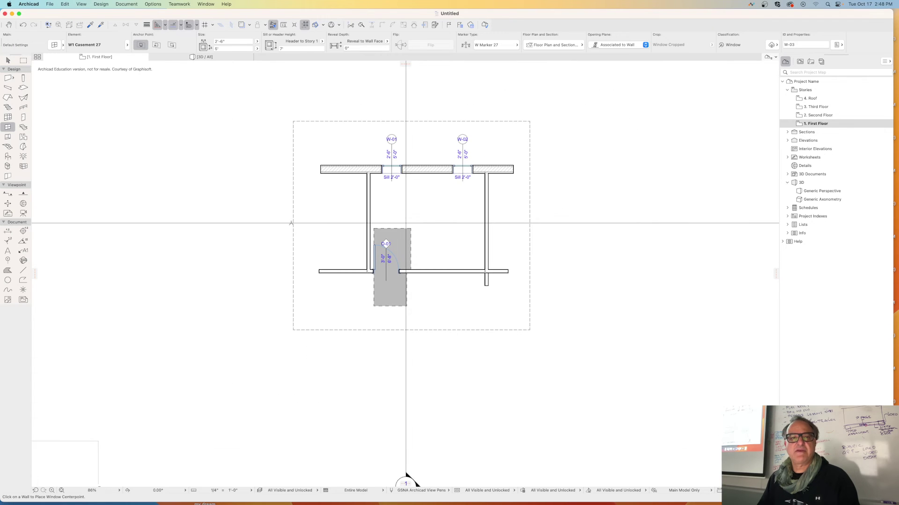
{"action": "left_click", "coordinate": [205, 56]}
{"action": "middle_click_drag", "start_coordinate": [424, 204], "coordinate": [426, 238], "text": "shift"}
{"action": "scroll", "coordinate": [426, 239], "scroll_direction": "up", "scroll_amount": 2}
{"action": "left_click", "coordinate": [98, 56]}
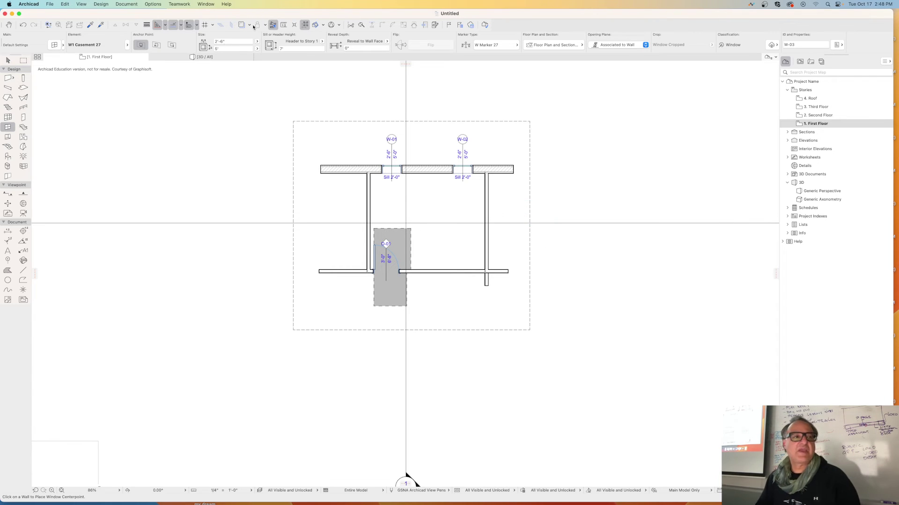
Make Bed Double 01 27 the default object with its anchor at the top-left corner.
{"action": "left_click", "coordinate": [8, 157]}
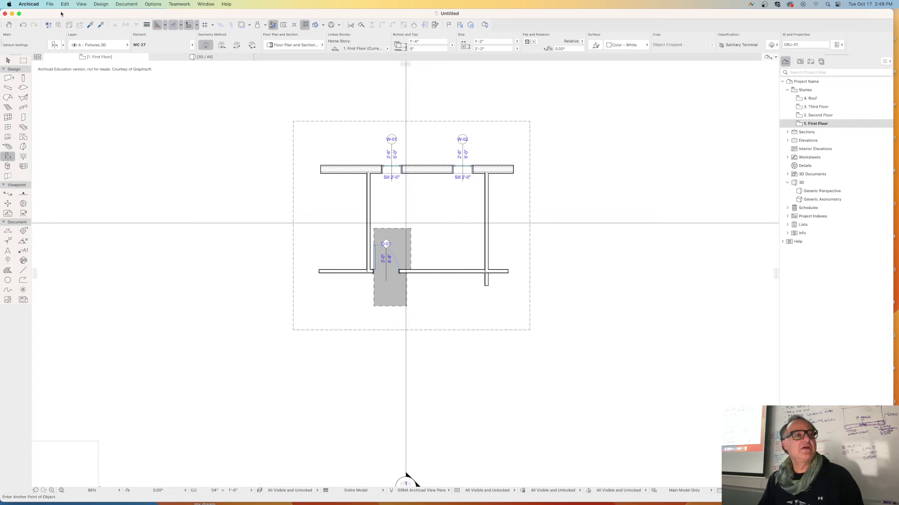
{"action": "left_click", "coordinate": [53, 50]}
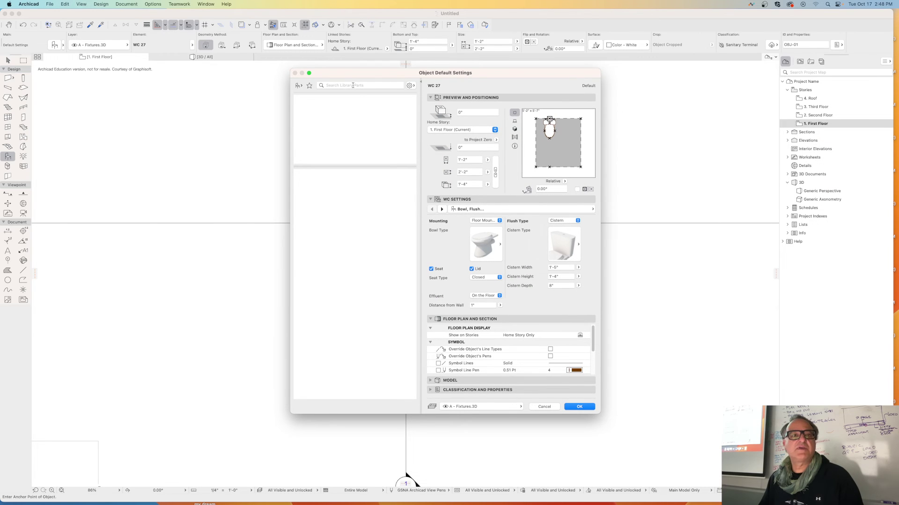
{"action": "type", "text": "bed"}
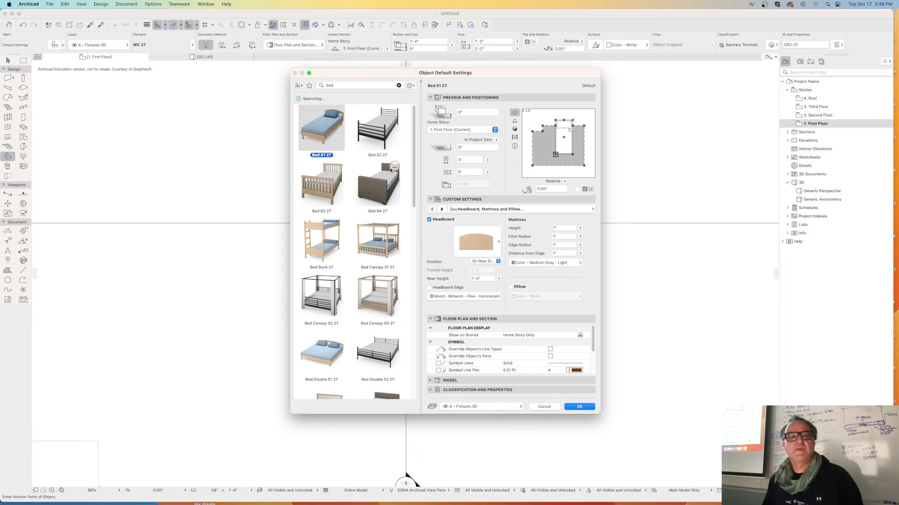
{"action": "scroll", "coordinate": [369, 299], "scroll_direction": "down", "scroll_amount": 15}
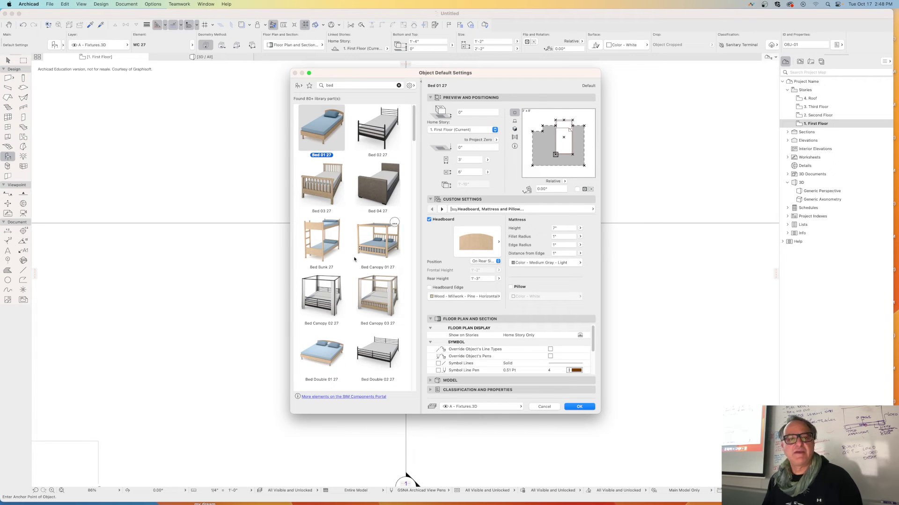
{"action": "left_click", "coordinate": [319, 349]}
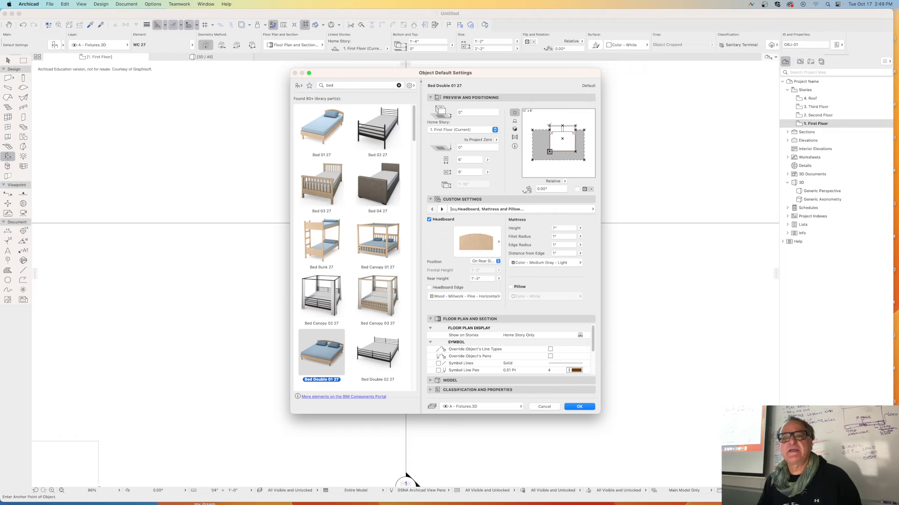
{"action": "left_click", "coordinate": [550, 125]}
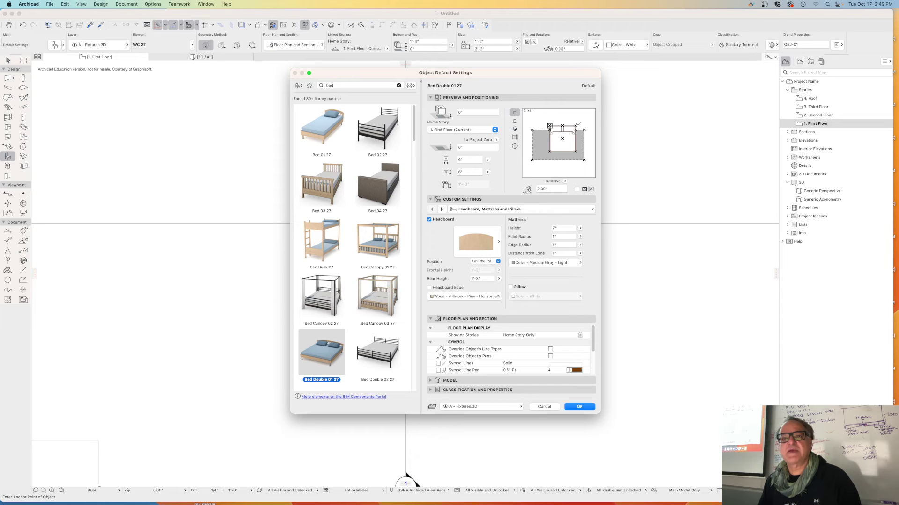
{"action": "left_click", "coordinate": [576, 126]}
{"action": "left_click", "coordinate": [549, 125]}
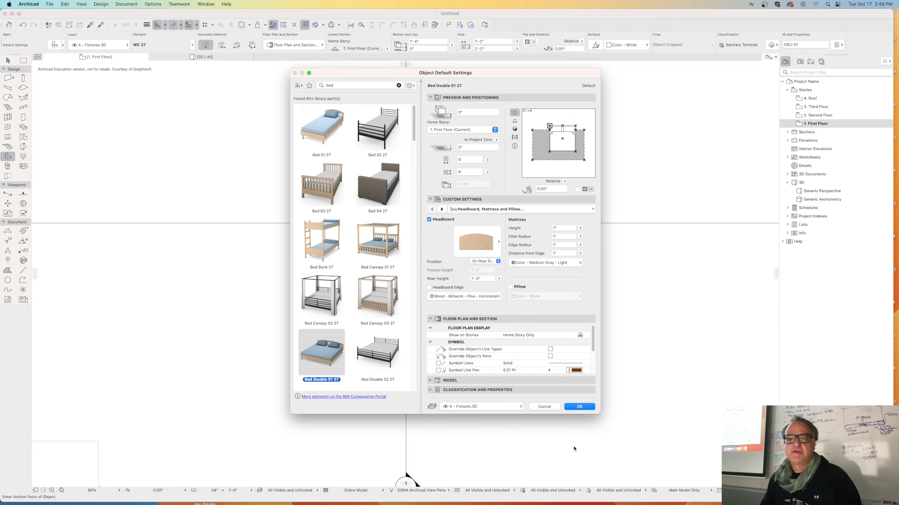
{"action": "left_click", "coordinate": [579, 407]}
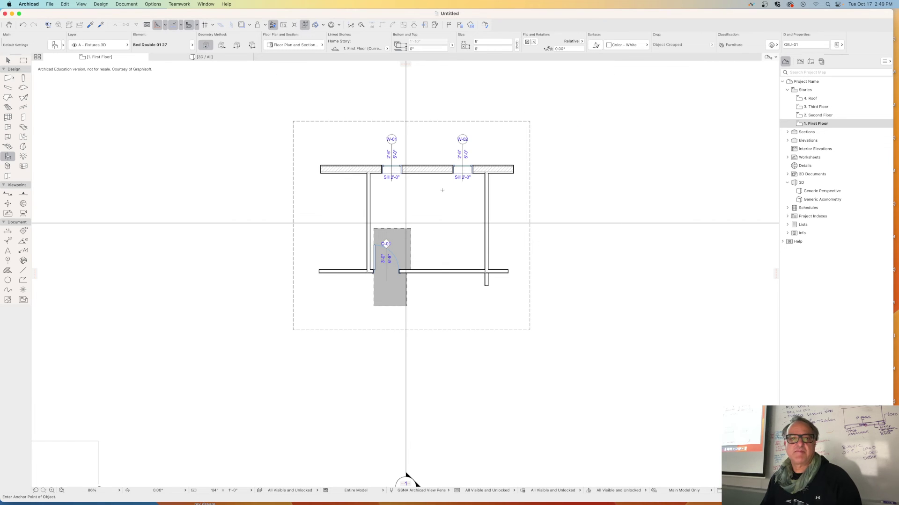
Place the double bed near the top wall, try stretching it, then undo the stretch.
{"action": "left_click", "coordinate": [441, 188]}
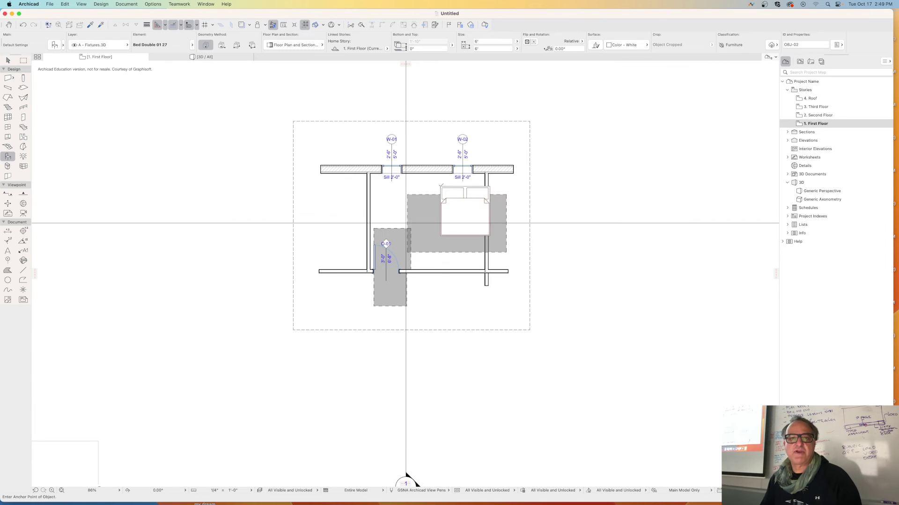
{"action": "left_click", "coordinate": [7, 59]}
{"action": "scroll", "coordinate": [481, 176], "scroll_direction": "up", "scroll_amount": 5}
{"action": "scroll", "coordinate": [481, 176], "scroll_direction": "up", "scroll_amount": 1}
{"action": "left_click", "coordinate": [511, 216]}
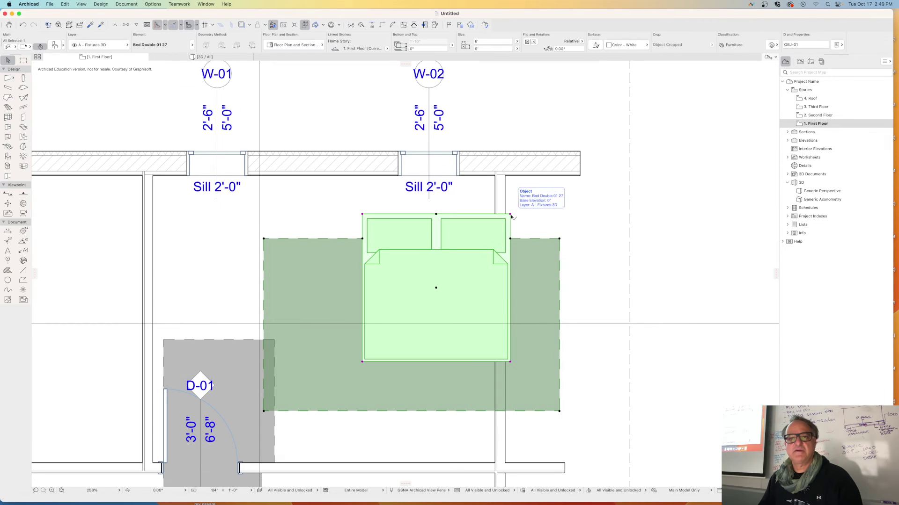
{"action": "left_click", "coordinate": [511, 217]}
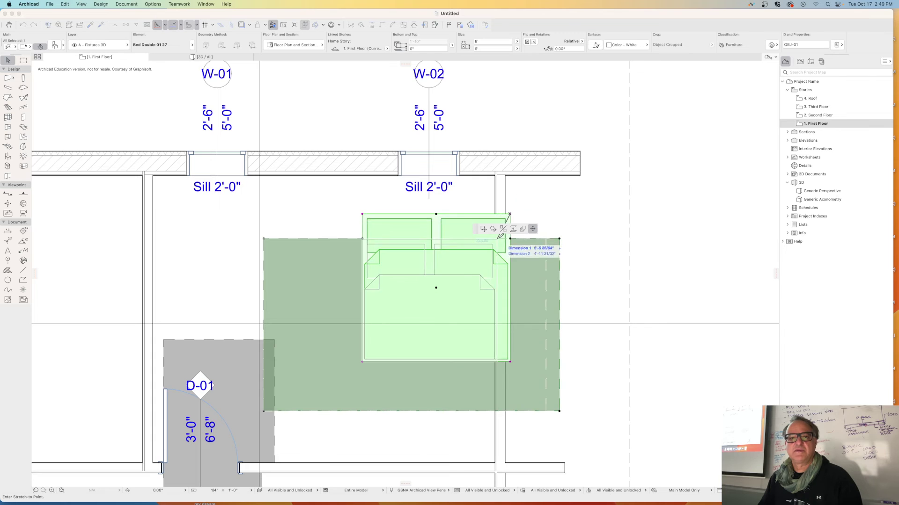
{"action": "left_click", "coordinate": [532, 229]}
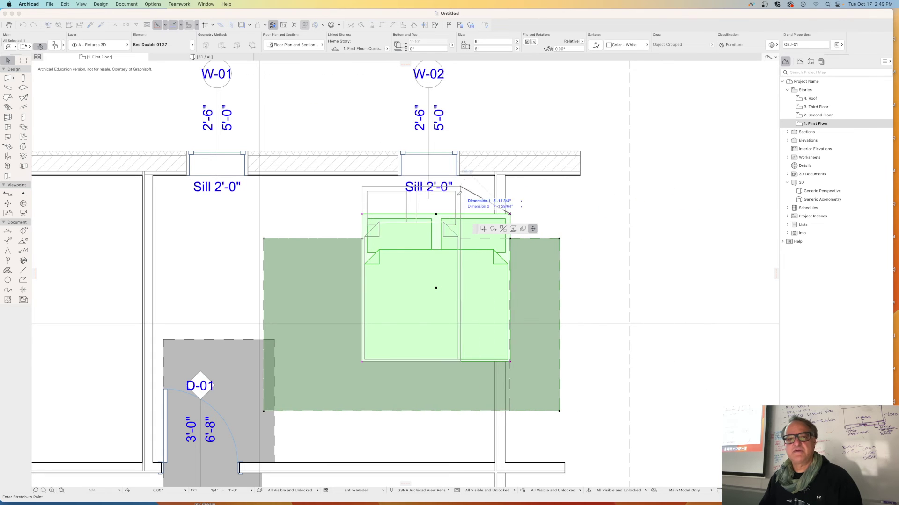
{"action": "left_click", "coordinate": [591, 204]}
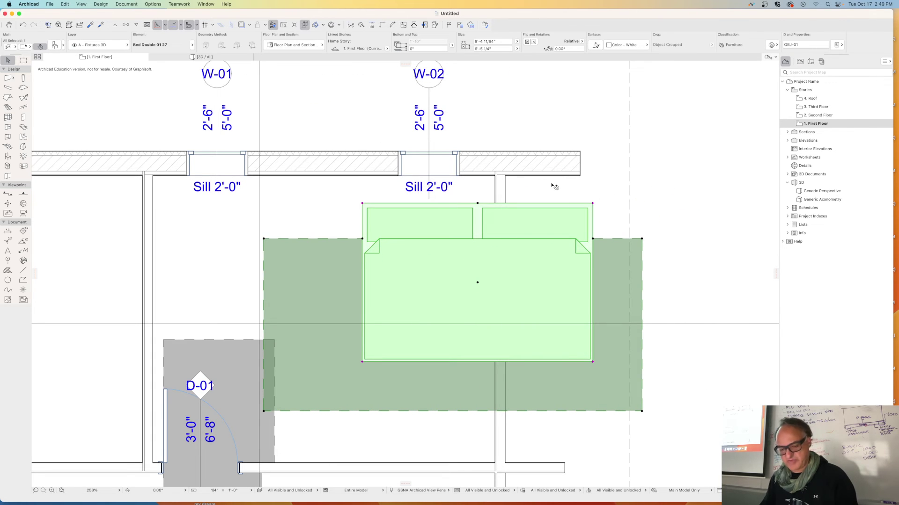
{"action": "key", "text": "super+z"}
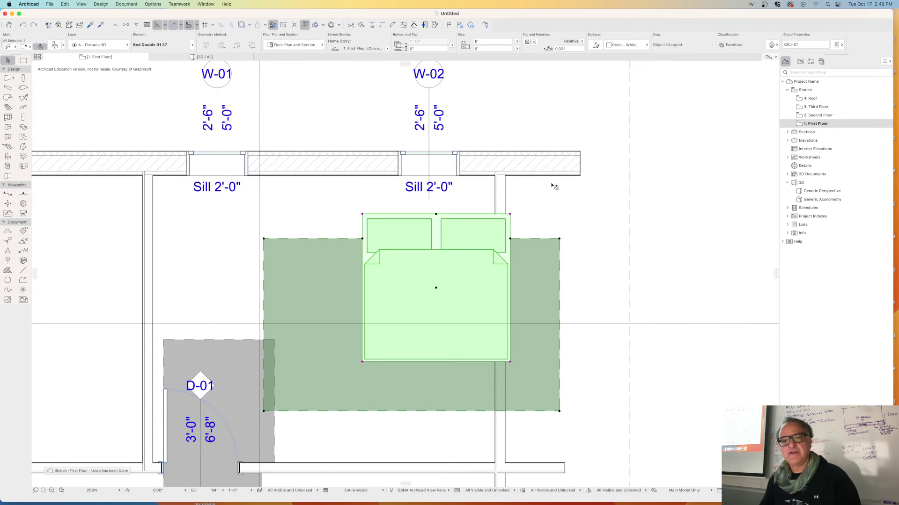
Move the bed against the top wall beneath W-02, fine-tuning with arrow-key nudges.
{"action": "left_click", "coordinate": [474, 297]}
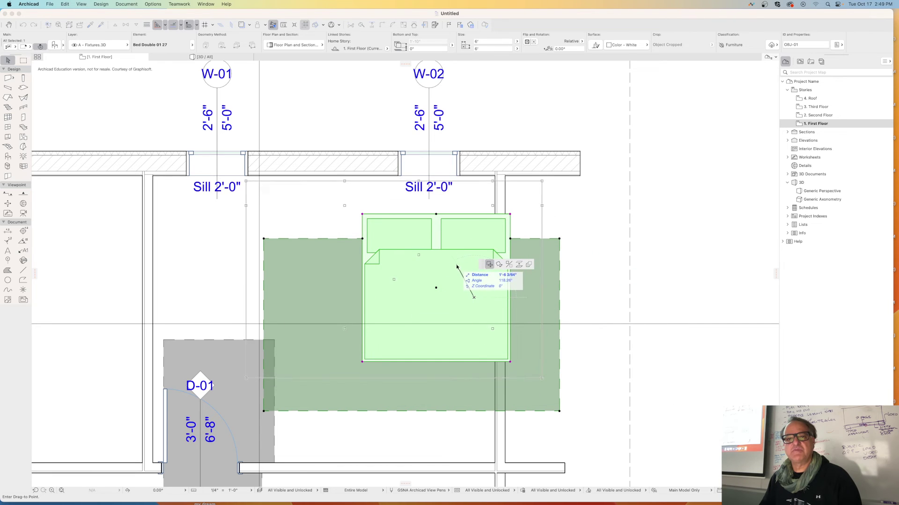
{"action": "left_click", "coordinate": [451, 244]}
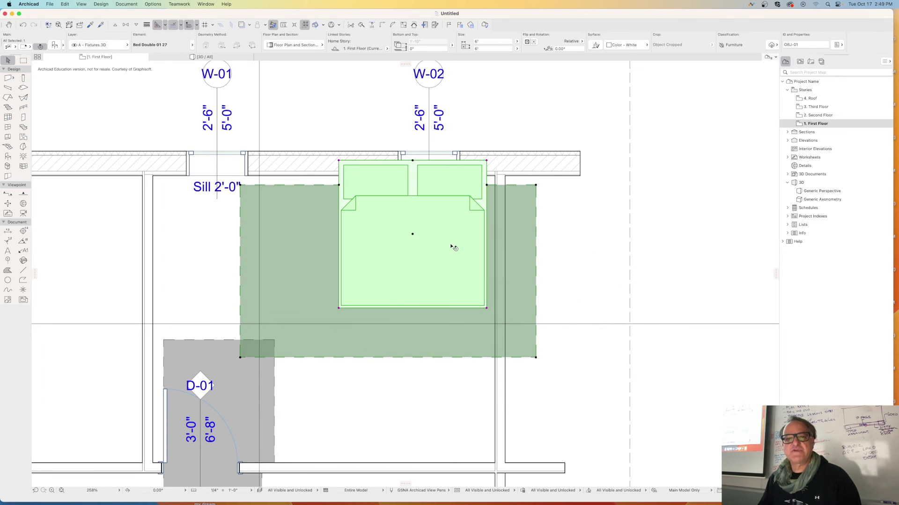
{"action": "key", "text": "shift+Down"}
{"action": "key", "text": "shift+Down"}
{"action": "key", "text": "shift+Down"}
{"action": "key", "text": "shift+Up"}
{"action": "key", "text": "shift+Up"}
{"action": "key", "text": "shift+Up"}
{"action": "key", "text": "shift+Right"}
{"action": "key", "text": "shift+Right"}
{"action": "key", "text": "shift+Right"}
{"action": "key", "text": "shift+Right"}
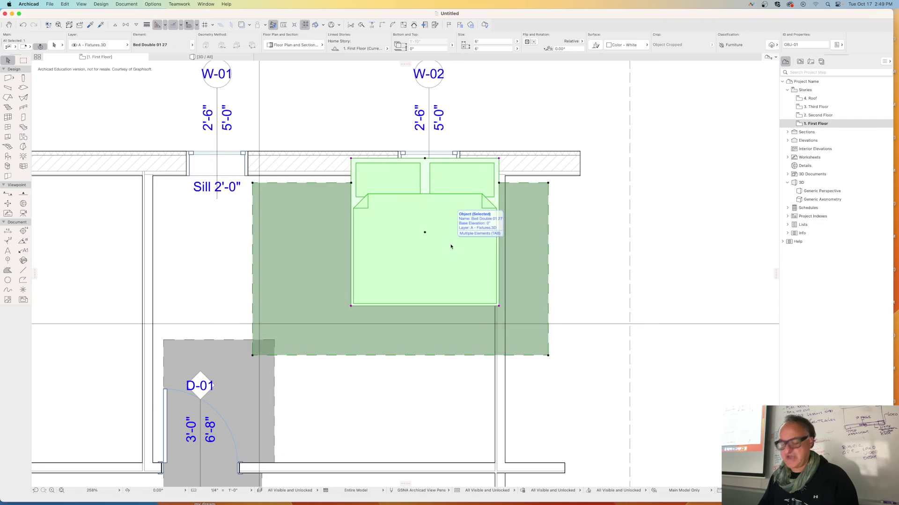
{"action": "key", "text": "shift+Left"}
{"action": "key", "text": "shift+Left"}
{"action": "key", "text": "shift+Down"}
{"action": "key", "text": "shift+Down"}
{"action": "key", "text": "shift+Down"}
{"action": "key", "text": "shift+Down"}
{"action": "key", "text": "shift+Down"}
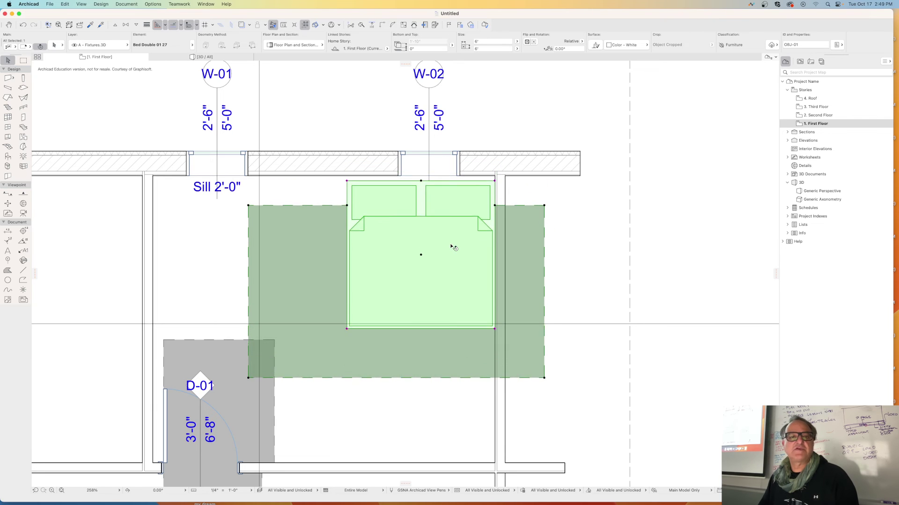
{"action": "key", "text": "shift+Left"}
{"action": "key", "text": "shift+Left"}
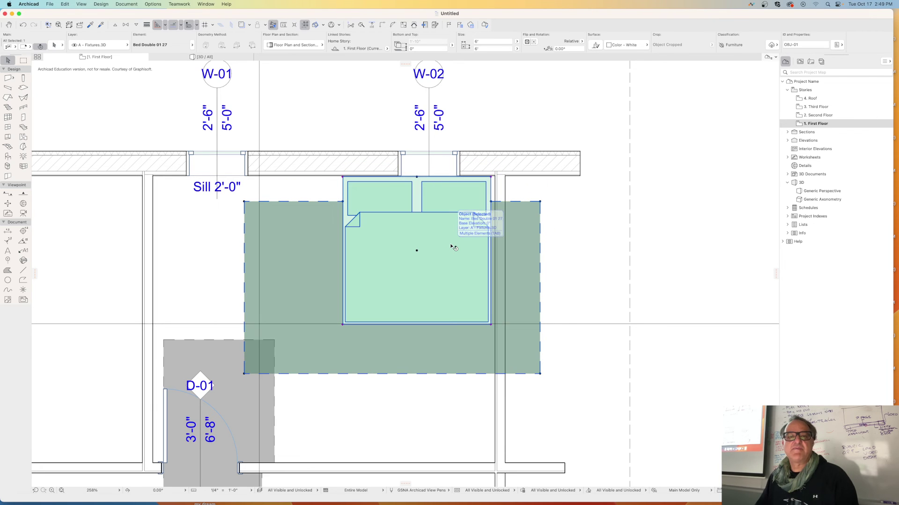
{"action": "key", "text": "shift+Right"}
{"action": "key", "text": "shift+Right"}
Deselect the bed and slab and zoom out to show the whole room.
{"action": "left_click", "coordinate": [332, 126]}
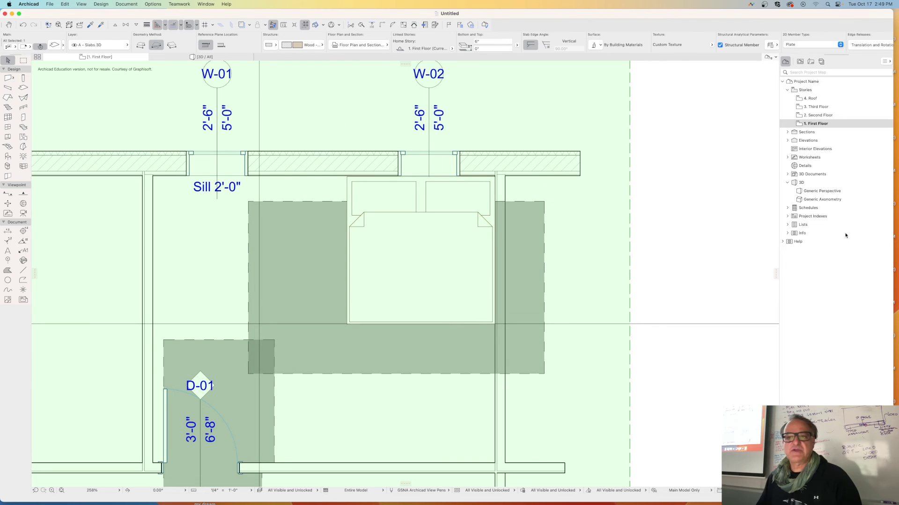
{"action": "left_click", "coordinate": [712, 184]}
{"action": "scroll", "coordinate": [480, 234], "scroll_direction": "down", "scroll_amount": 5}
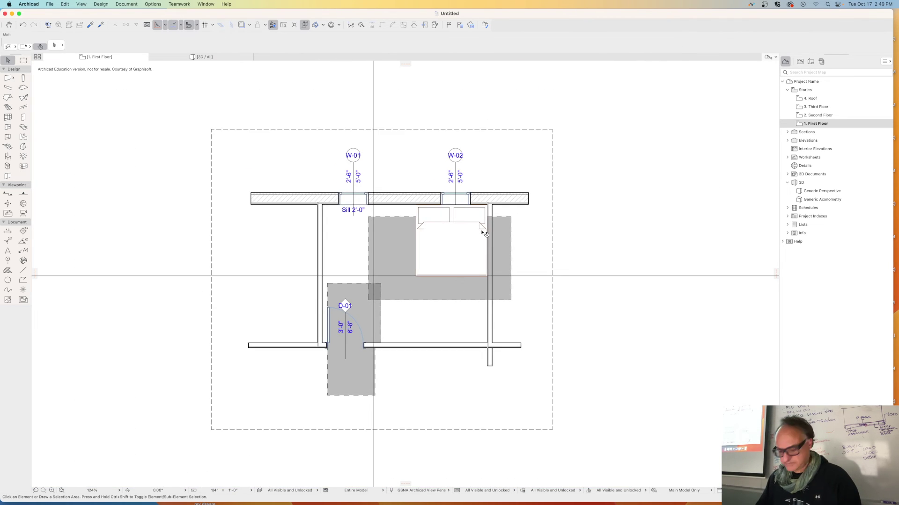
{"action": "middle_click_drag", "start_coordinate": [445, 230], "coordinate": [560, 222]}
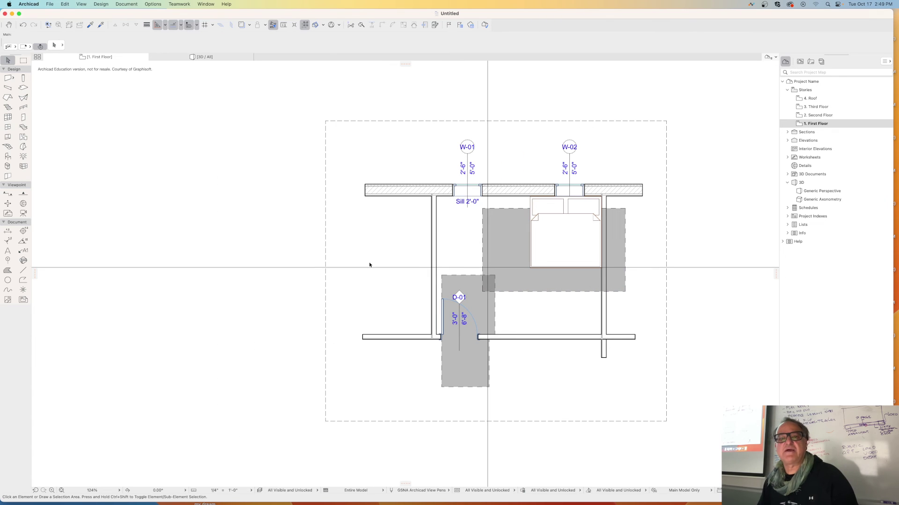
Search 'desk' in the object defaults and choose Office Desk Rect 27.
{"action": "left_click", "coordinate": [8, 157]}
{"action": "left_click", "coordinate": [54, 45]}
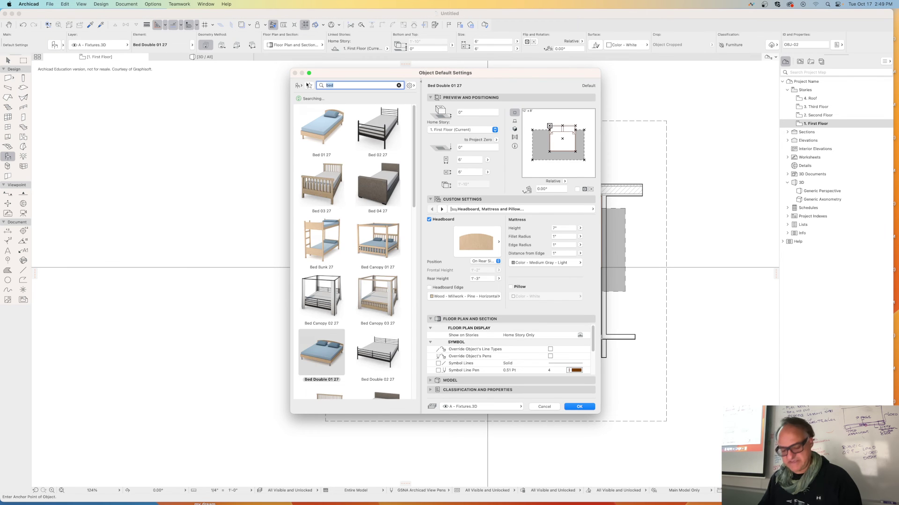
{"action": "type", "text": "desk"}
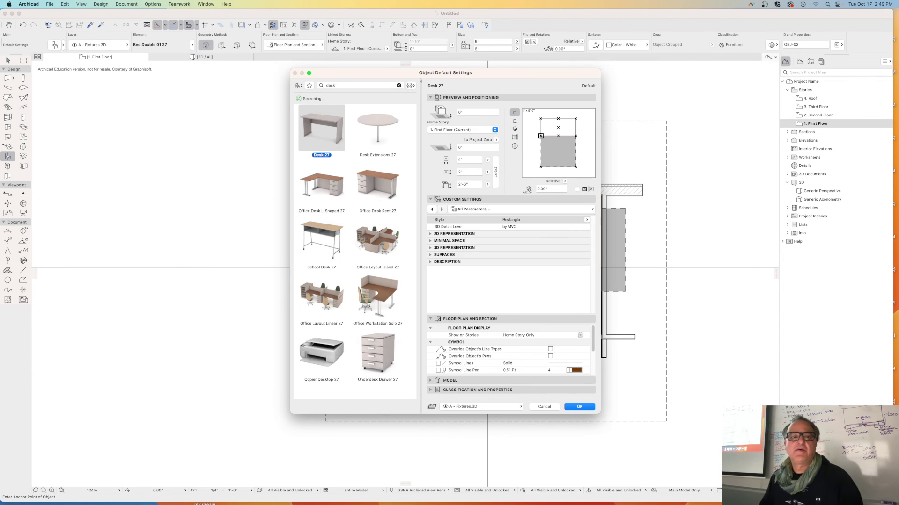
{"action": "left_click", "coordinate": [369, 180]}
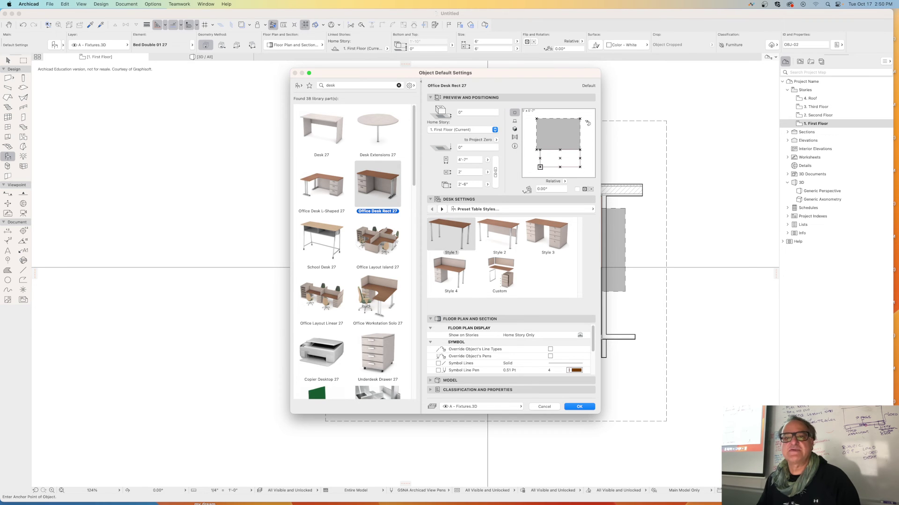
Rotate the desk's placement angle to 270° and confirm the settings.
{"action": "left_click", "coordinate": [529, 117]}
{"action": "left_click", "coordinate": [529, 117]}
{"action": "left_click", "coordinate": [529, 117]}
{"action": "left_click", "coordinate": [529, 117]}
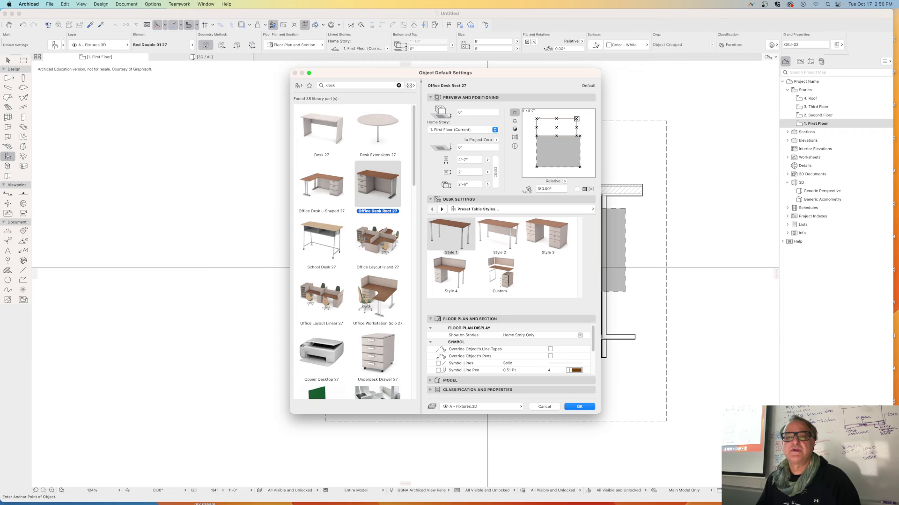
{"action": "left_click", "coordinate": [530, 114]}
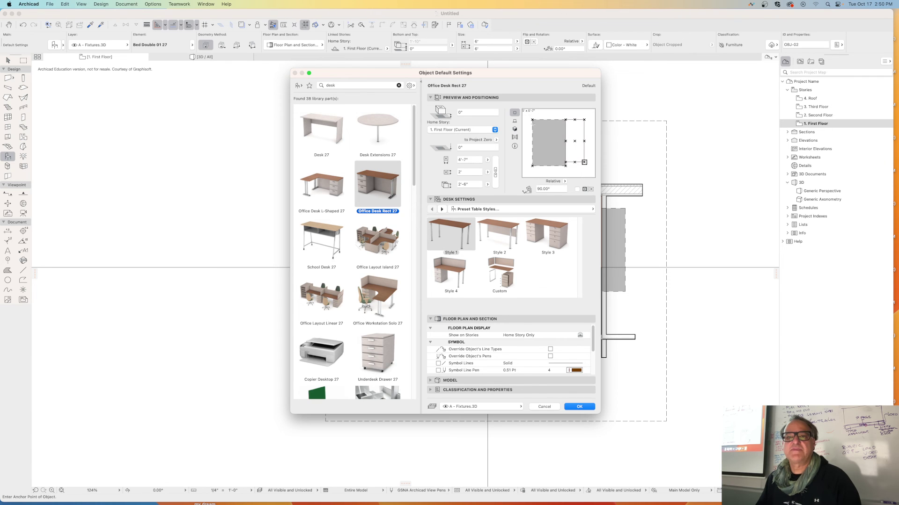
{"action": "left_click", "coordinate": [530, 114]}
{"action": "left_click", "coordinate": [530, 113]}
{"action": "left_click", "coordinate": [531, 114]}
{"action": "left_click", "coordinate": [530, 114]}
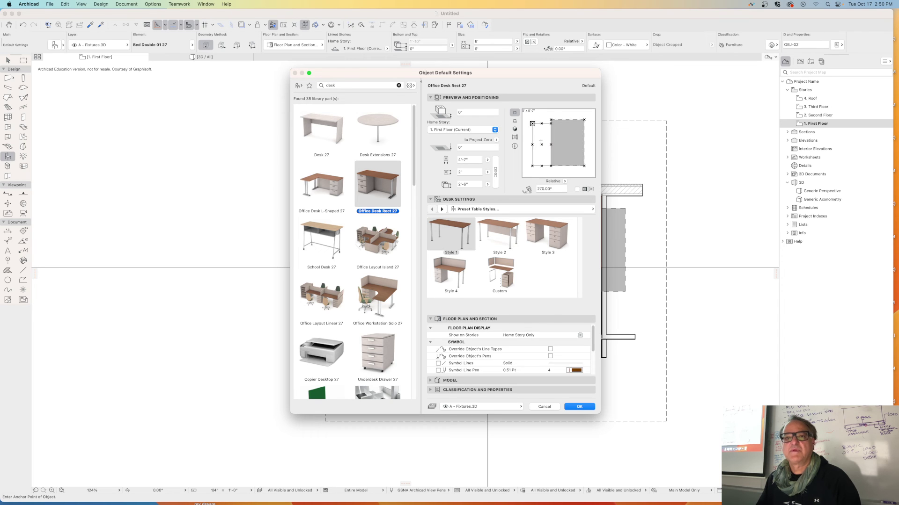
{"action": "left_click", "coordinate": [567, 406]}
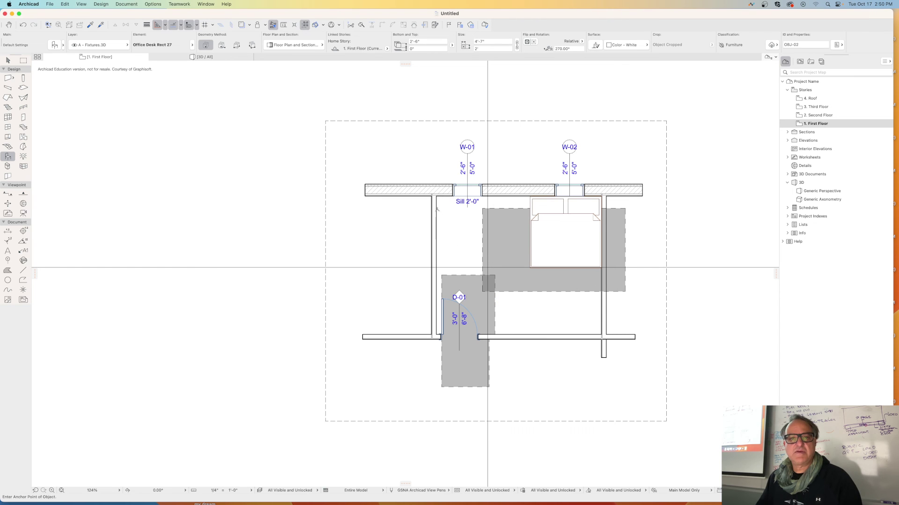
Place the Office Desk Rect 27 below W-01 in the left room and switch to 3D.
{"action": "left_click", "coordinate": [438, 202]}
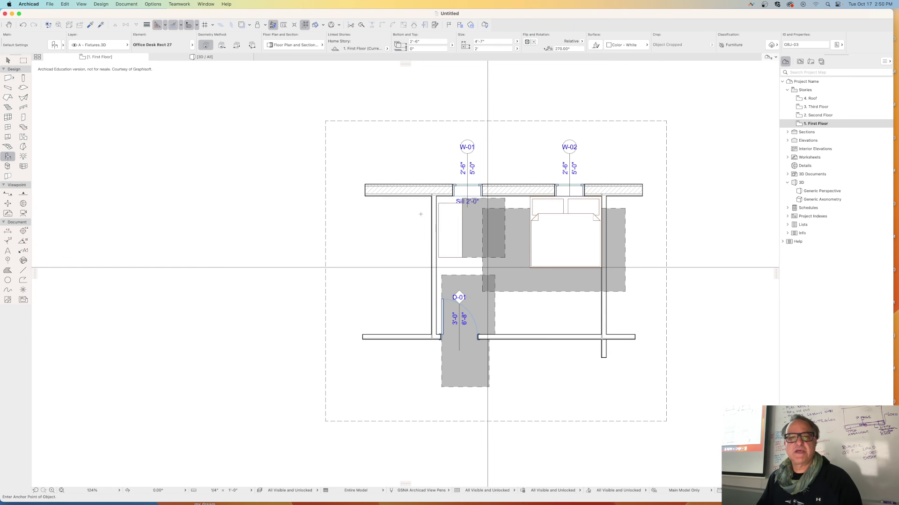
{"action": "left_click", "coordinate": [8, 62]}
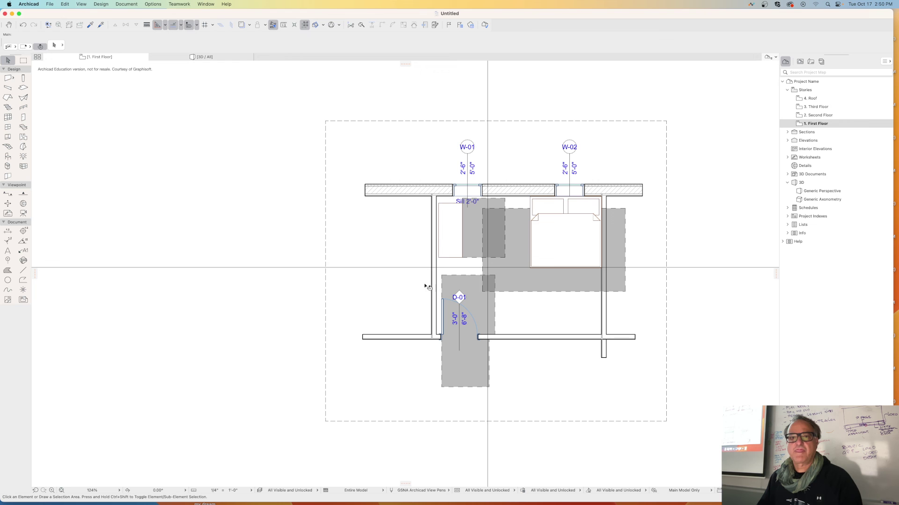
{"action": "left_click", "coordinate": [452, 234]}
{"action": "left_click", "coordinate": [453, 245]}
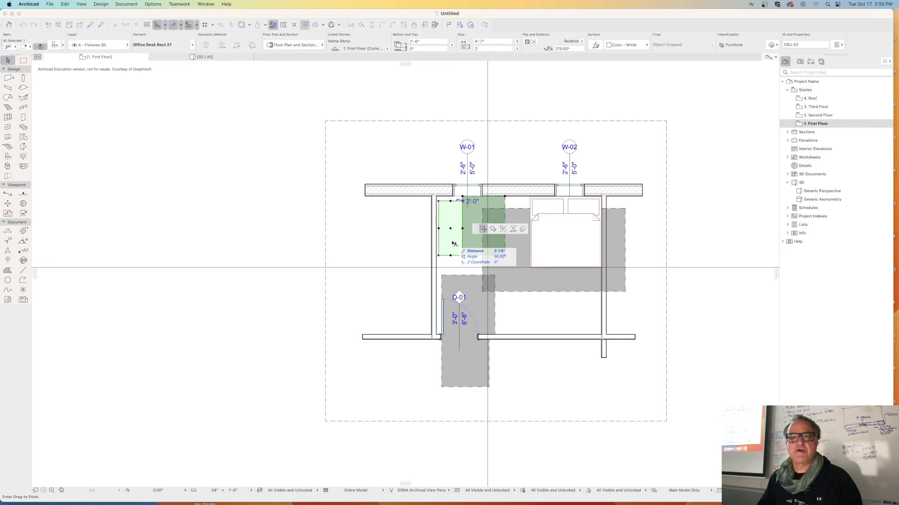
{"action": "key", "text": "Escape"}
{"action": "left_click", "coordinate": [373, 238]}
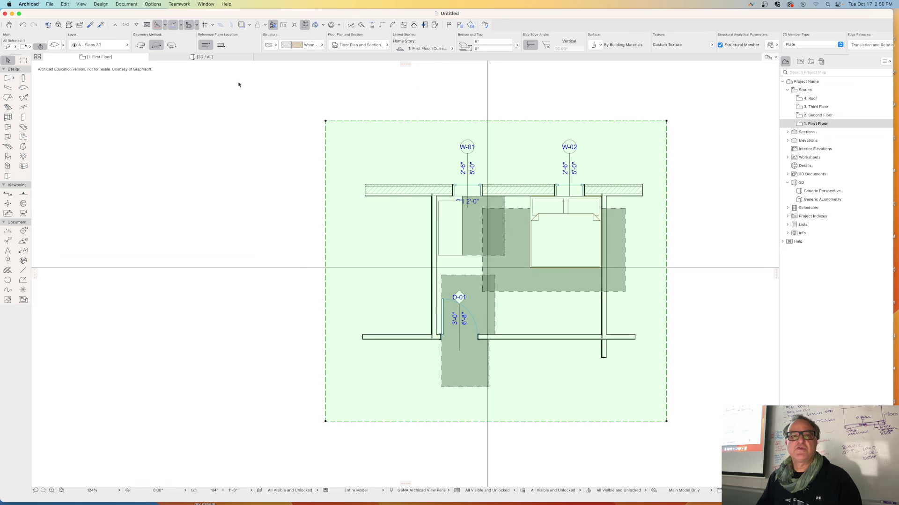
{"action": "left_click", "coordinate": [193, 58]}
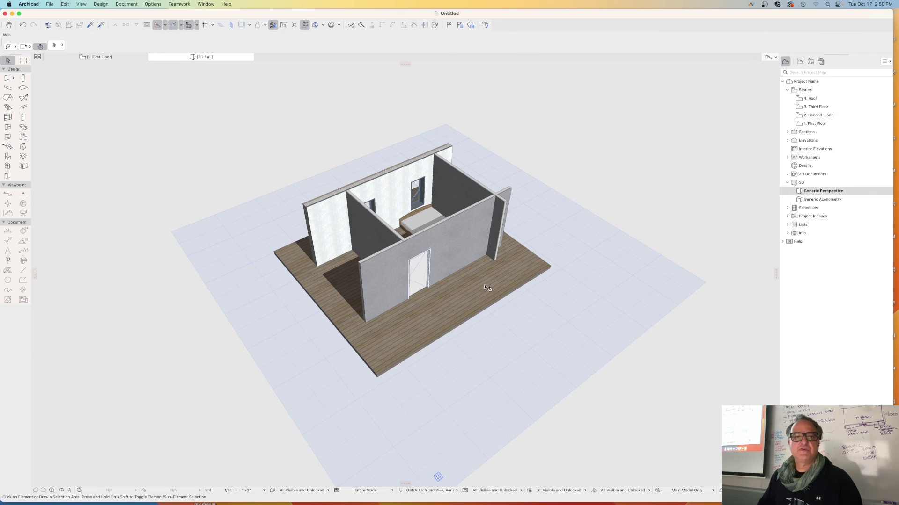
Orbit from overhead to eye level to examine the desk beside the bed, then return to 1. First Floor.
{"action": "middle_click_drag", "start_coordinate": [411, 230], "coordinate": [155, 290], "text": "shift"}
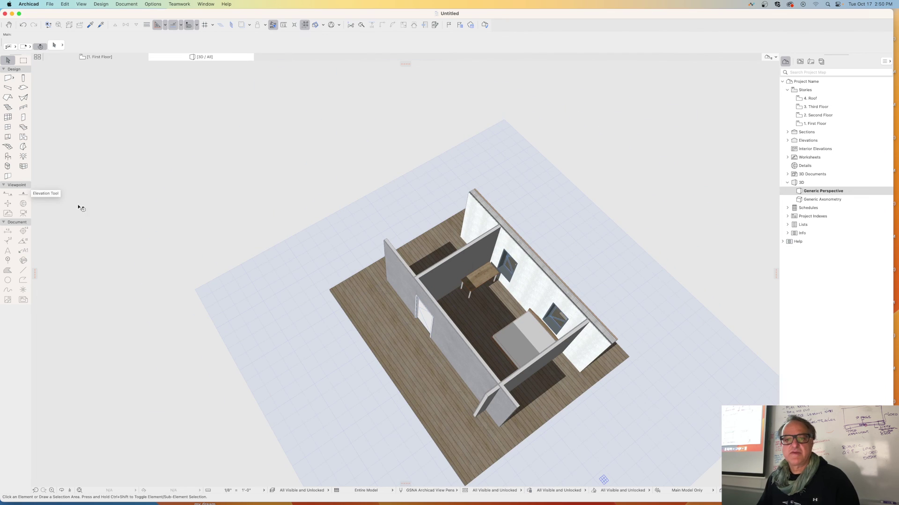
{"action": "scroll", "coordinate": [502, 300], "scroll_direction": "up", "scroll_amount": 10}
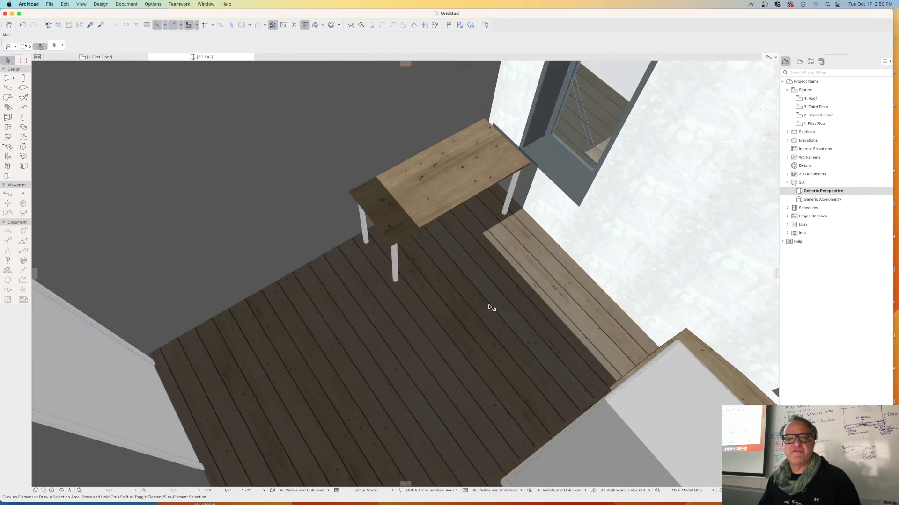
{"action": "middle_click_drag", "start_coordinate": [493, 310], "coordinate": [701, 315], "text": "shift"}
{"action": "scroll", "coordinate": [578, 281], "scroll_direction": "down", "scroll_amount": 10}
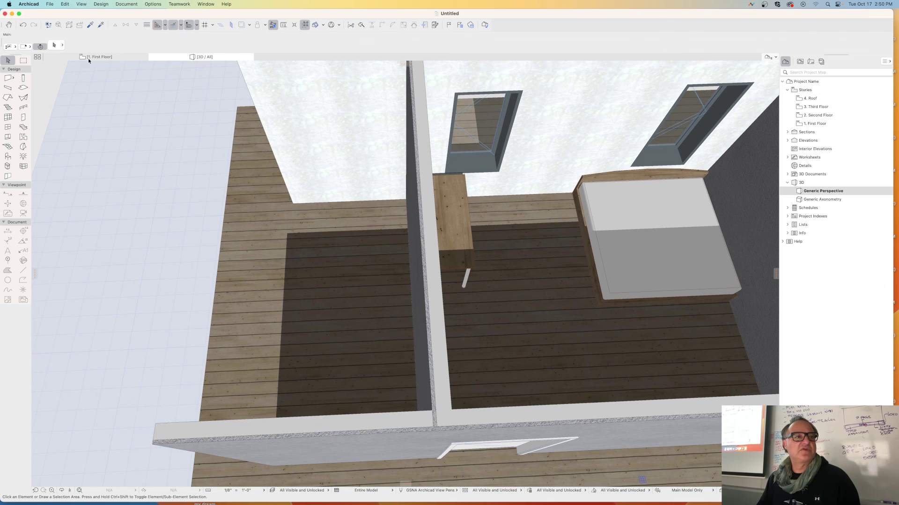
{"action": "left_click", "coordinate": [88, 58]}
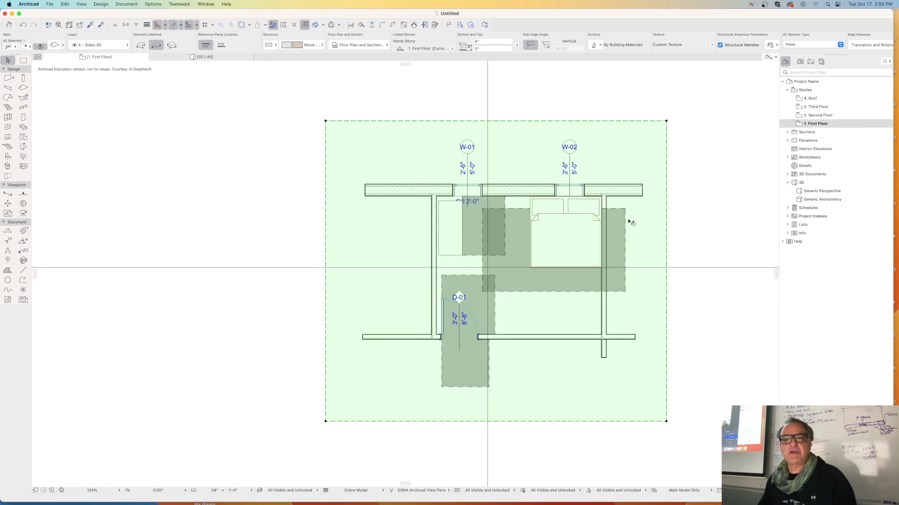
{"action": "left_click", "coordinate": [685, 199]}
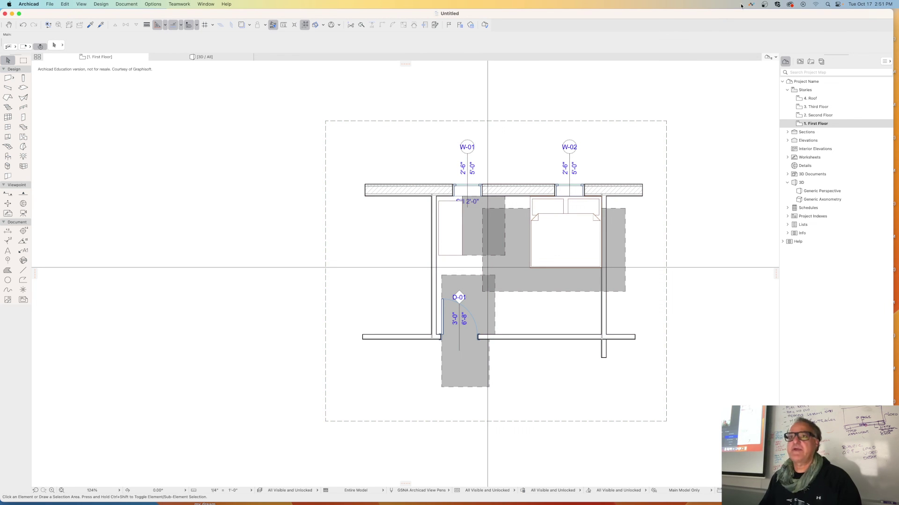
{"action": "left_click", "coordinate": [765, 5]}
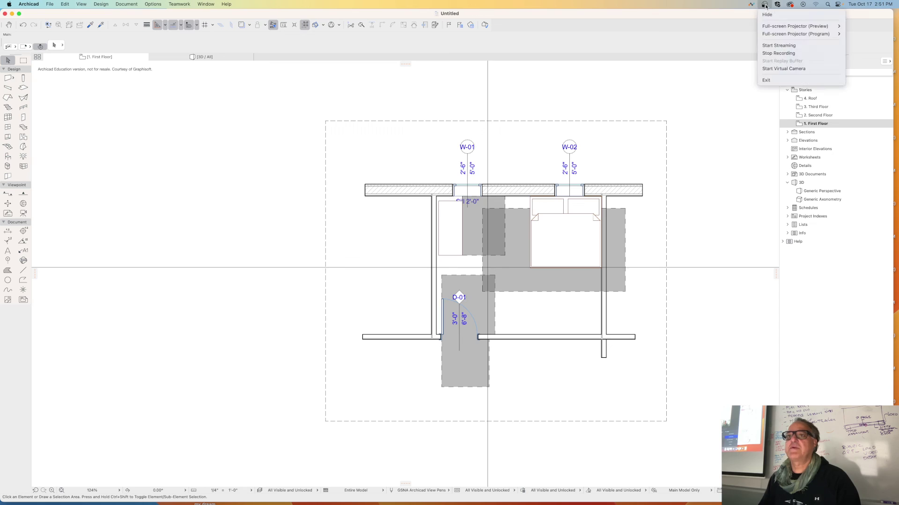